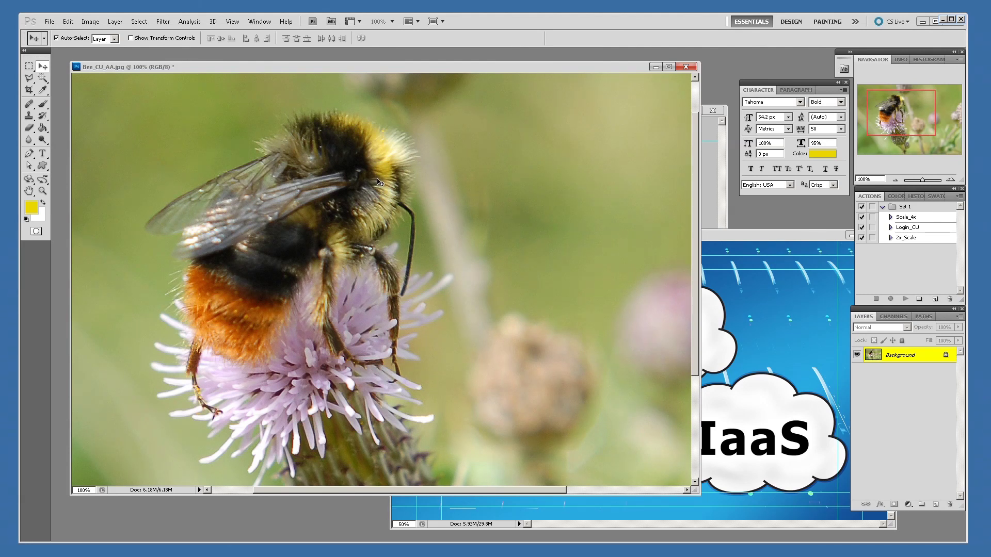
- Check the Photoshop CS5 version information from the Help menu, then close it
{"action": "left_click", "coordinate": [286, 22]}
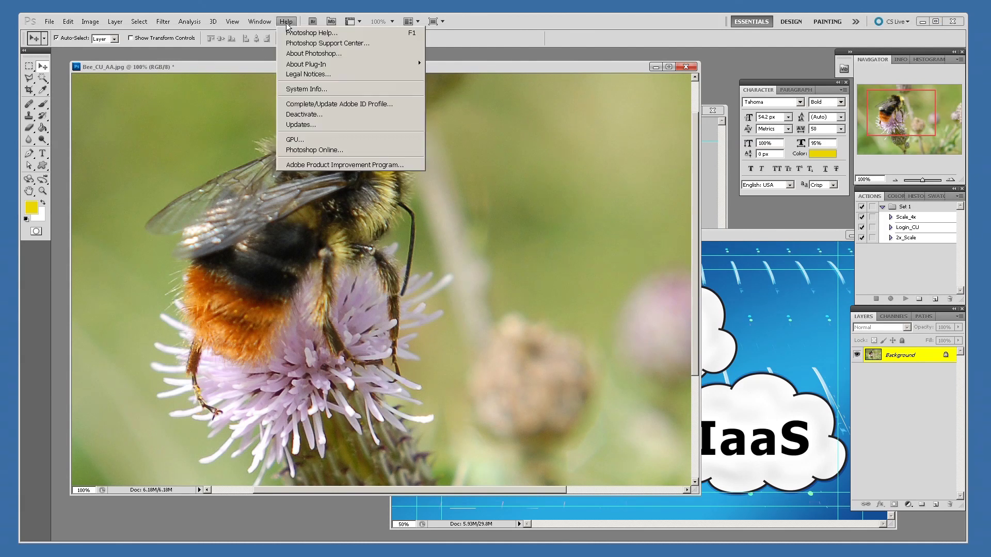
{"action": "left_click", "coordinate": [306, 52]}
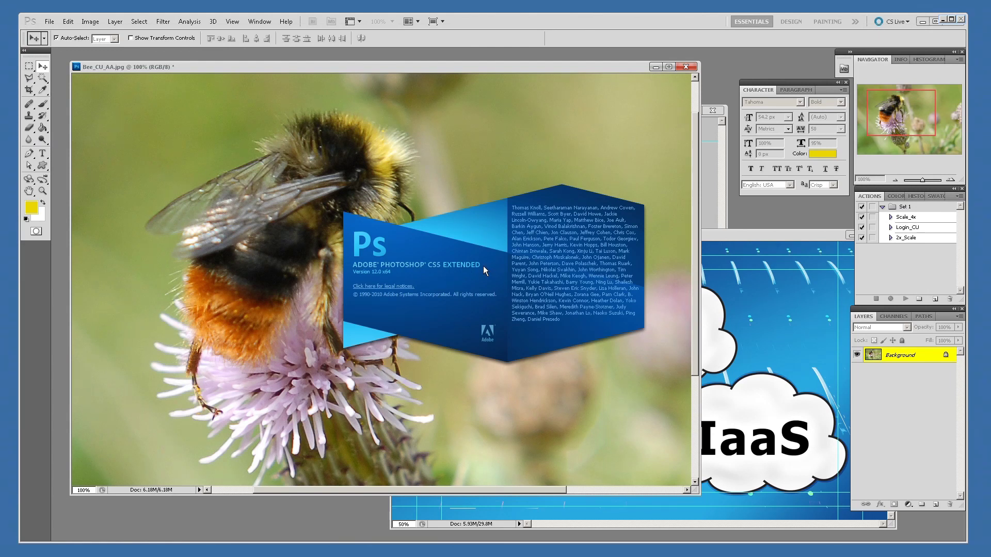
{"action": "left_click", "coordinate": [453, 274]}
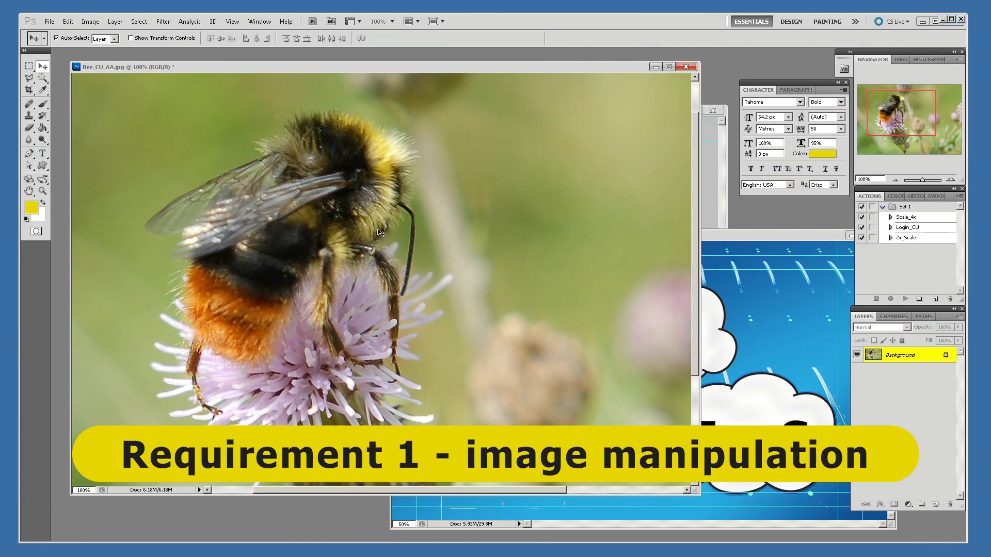
- Apply Levels to the bee photo with black input 39 and white input 196
{"action": "left_click", "coordinate": [87, 24]}
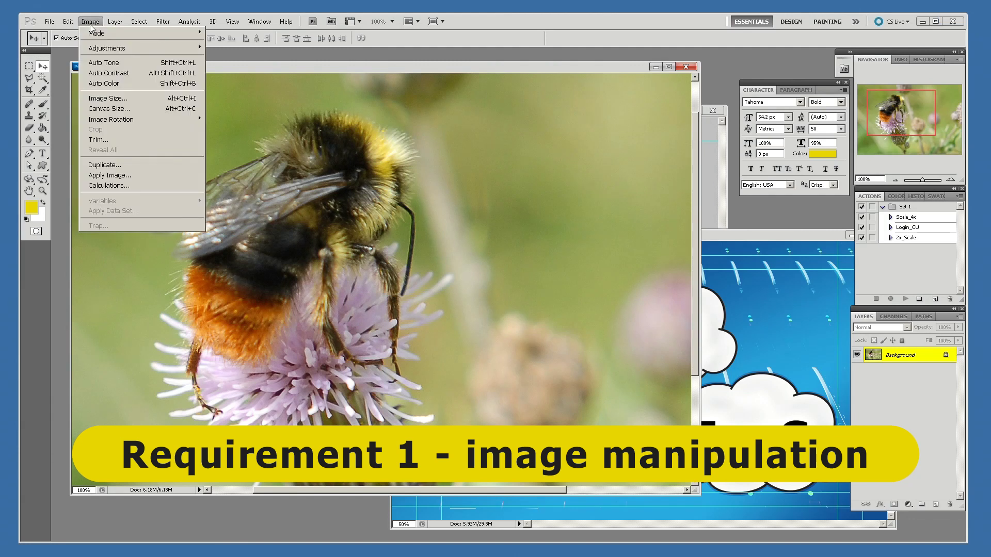
{"action": "mouse_move", "coordinate": [145, 48]}
{"action": "left_click", "coordinate": [270, 62]}
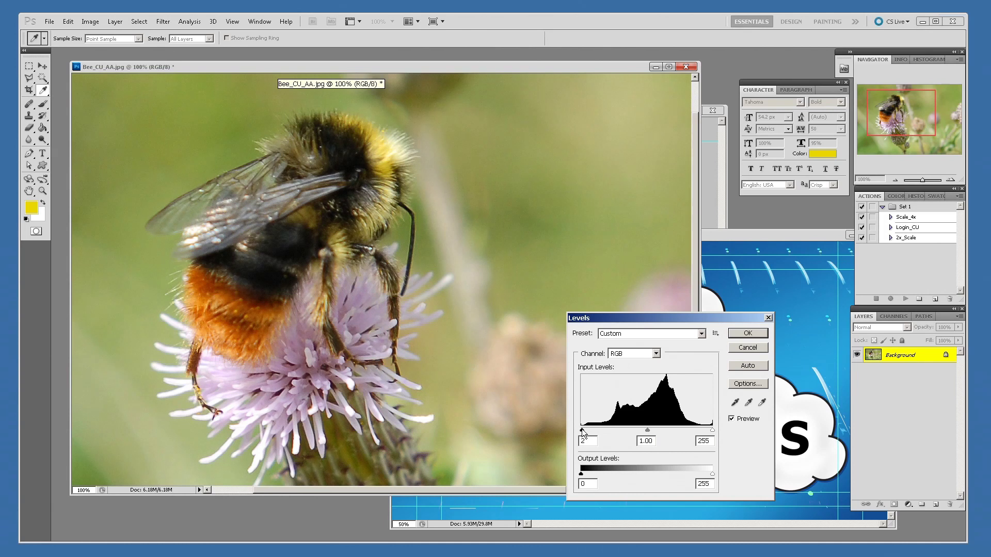
{"action": "left_click_drag", "start_coordinate": [580, 430], "coordinate": [600, 430]}
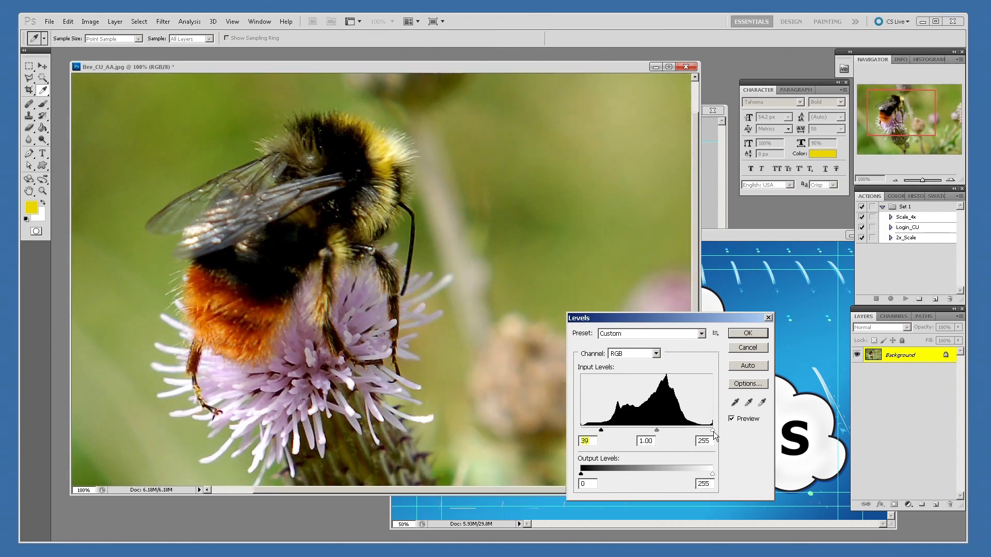
{"action": "left_click_drag", "start_coordinate": [713, 432], "coordinate": [639, 432]}
{"action": "left_click", "coordinate": [744, 333]}
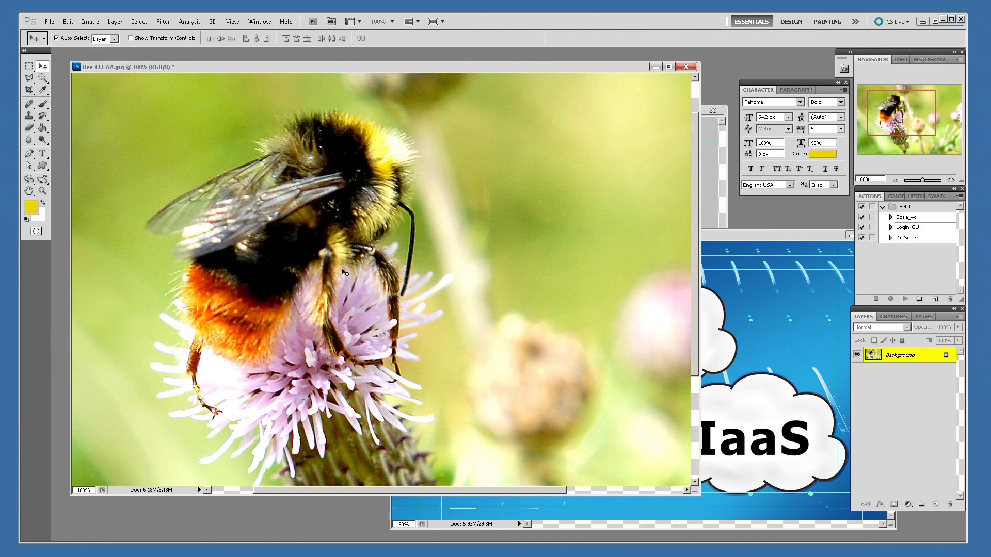
- Bring the cloud diagram forward, then hide the IaaS cloud and its backing shape layers
{"action": "left_click_drag", "start_coordinate": [736, 239], "coordinate": [534, 154]}
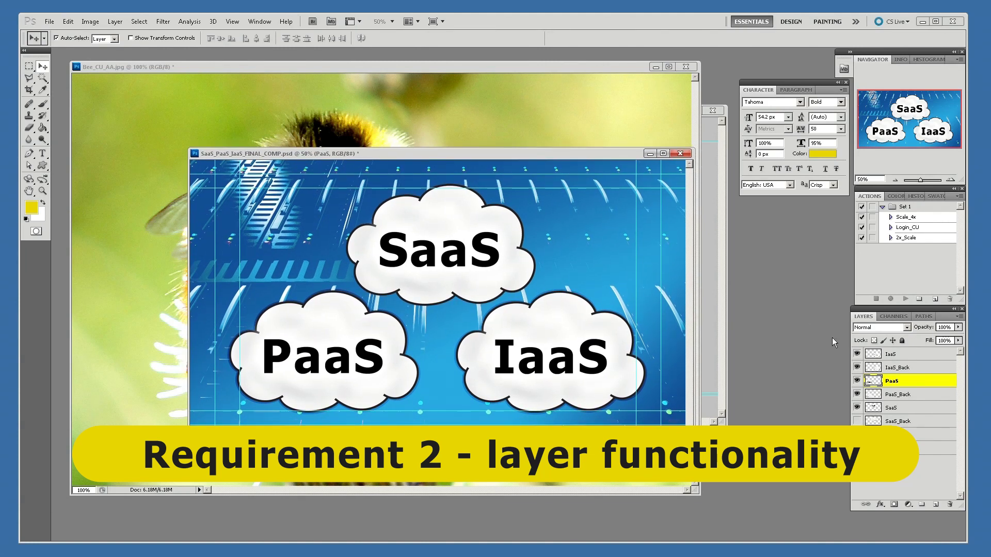
{"action": "left_click", "coordinate": [857, 435]}
{"action": "left_click", "coordinate": [857, 448]}
{"action": "left_click", "coordinate": [857, 448]}
{"action": "left_click", "coordinate": [857, 434]}
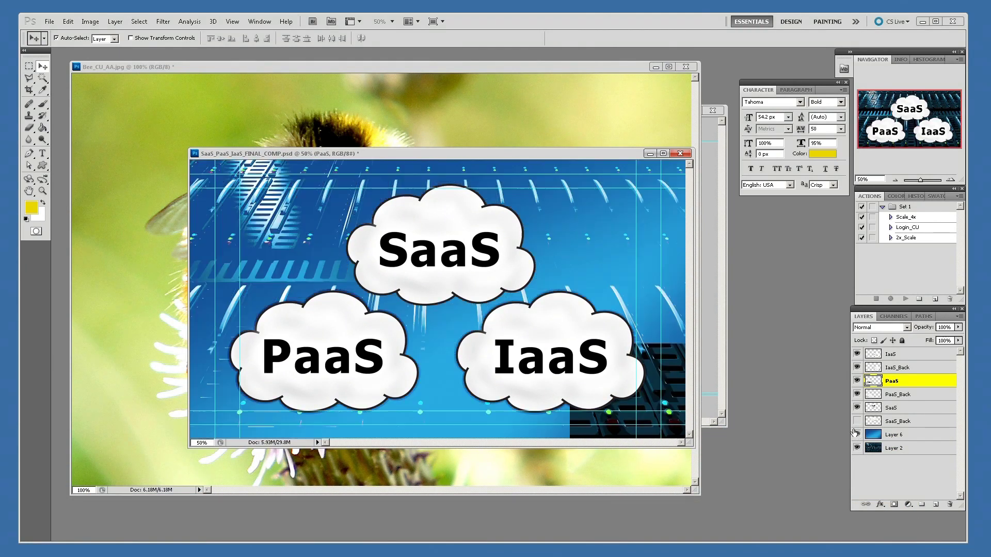
{"action": "left_click", "coordinate": [858, 354]}
{"action": "left_click", "coordinate": [857, 367]}
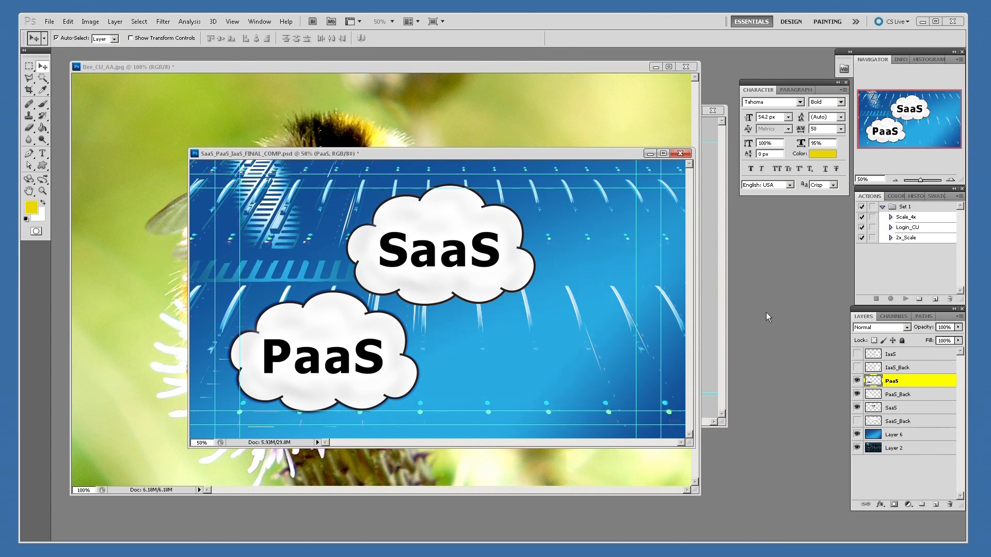
{"action": "left_click", "coordinate": [709, 230]}
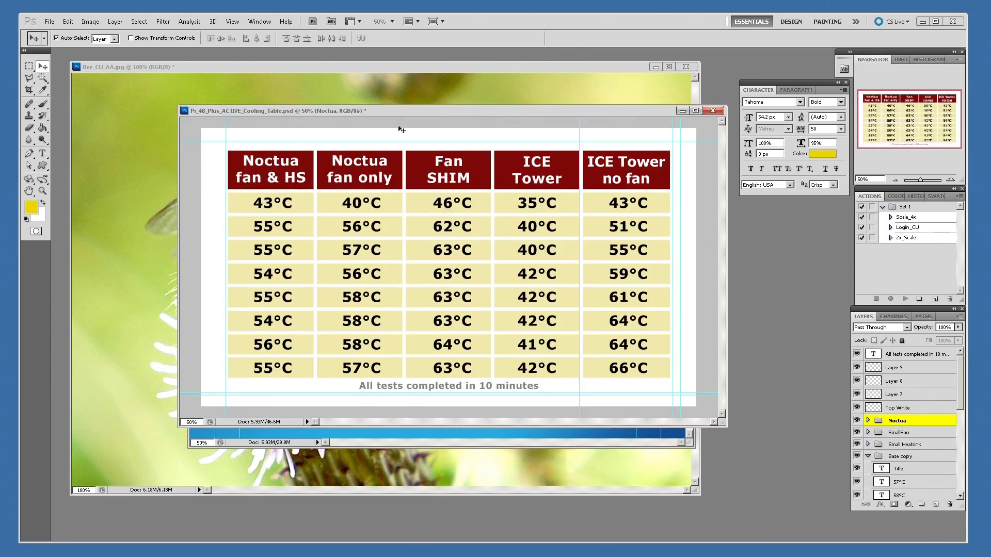
{"action": "left_click_drag", "start_coordinate": [402, 109], "coordinate": [352, 141]}
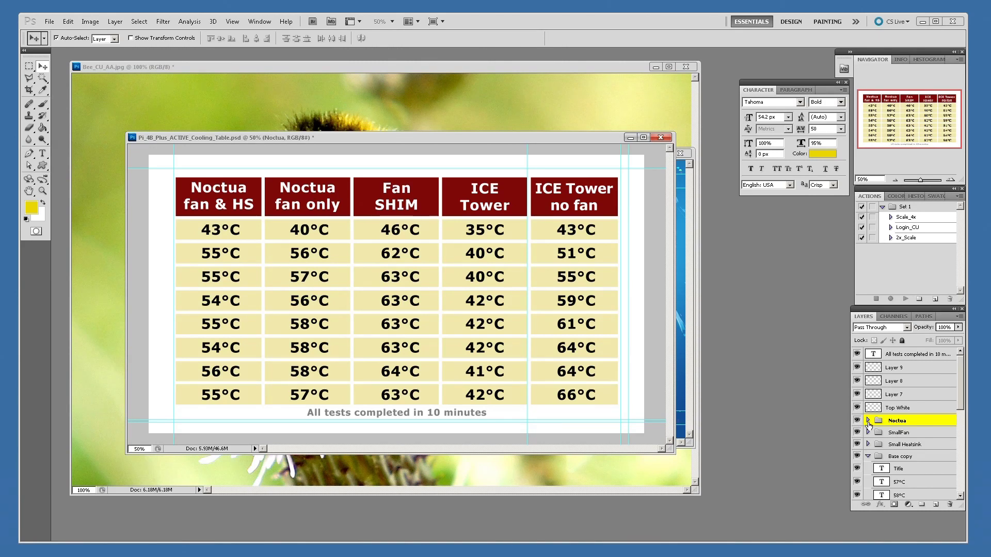
{"action": "left_click", "coordinate": [868, 421]}
{"action": "left_click", "coordinate": [857, 422]}
{"action": "left_click", "coordinate": [857, 422]}
{"action": "left_click", "coordinate": [857, 446]}
{"action": "left_click", "coordinate": [856, 447]}
{"action": "left_click", "coordinate": [868, 421]}
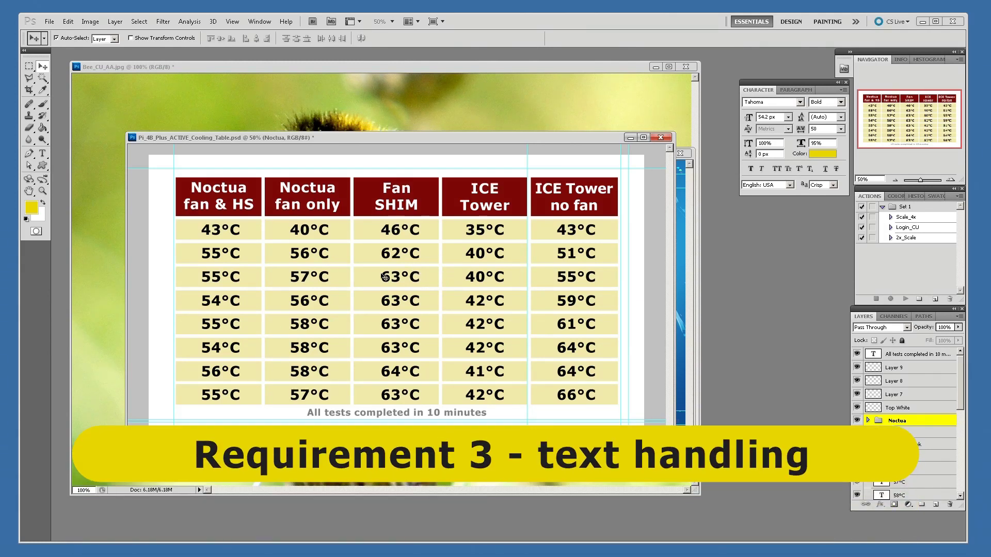
- Overwrite the 'Noctua fan only' header with 'ertet', then bring 3DP3e_Cover_FINAL.psd to the front
{"action": "left_click", "coordinate": [43, 154]}
{"action": "left_click", "coordinate": [309, 189]}
{"action": "left_click_drag", "start_coordinate": [280, 187], "coordinate": [340, 203]}
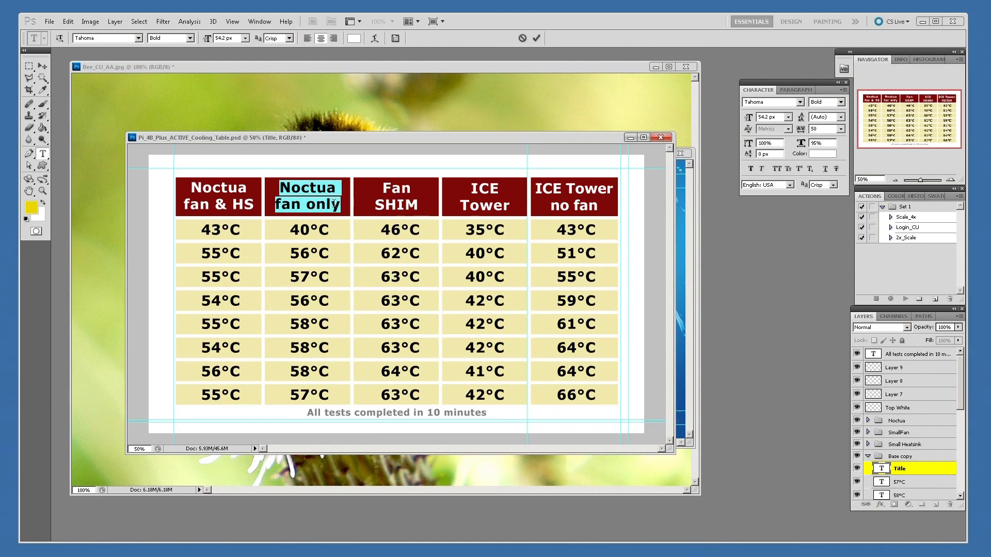
{"action": "type", "text": "ertet"}
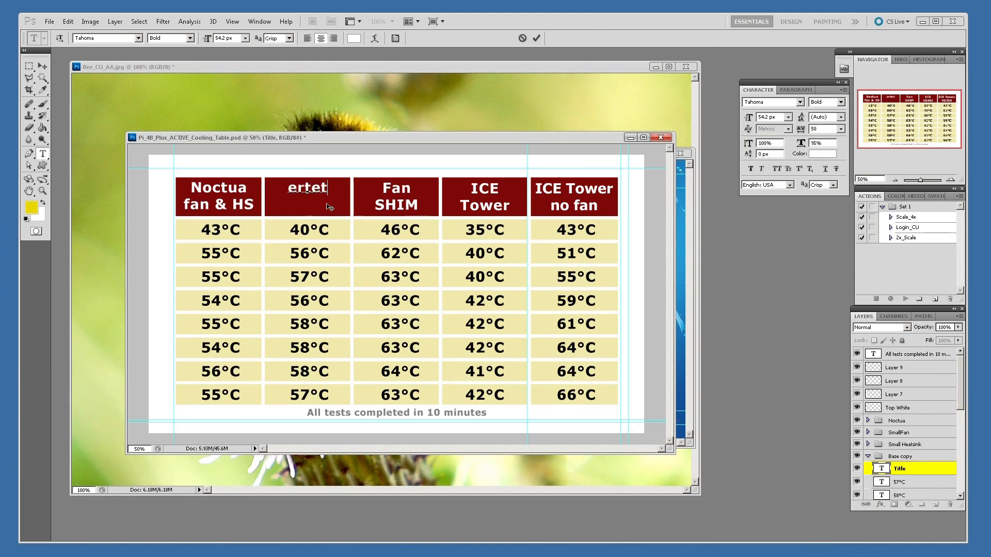
{"action": "left_click", "coordinate": [38, 67]}
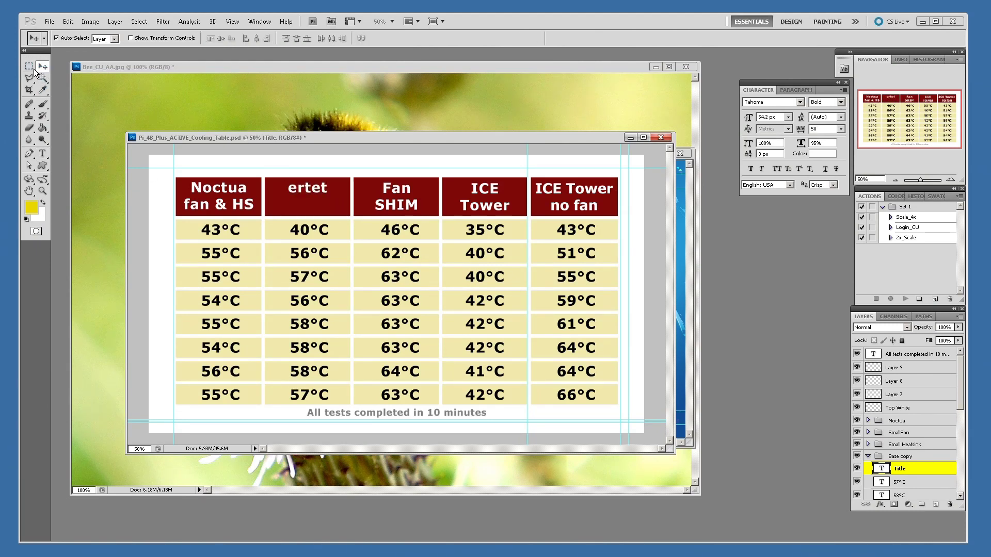
{"action": "left_click", "coordinate": [260, 21]}
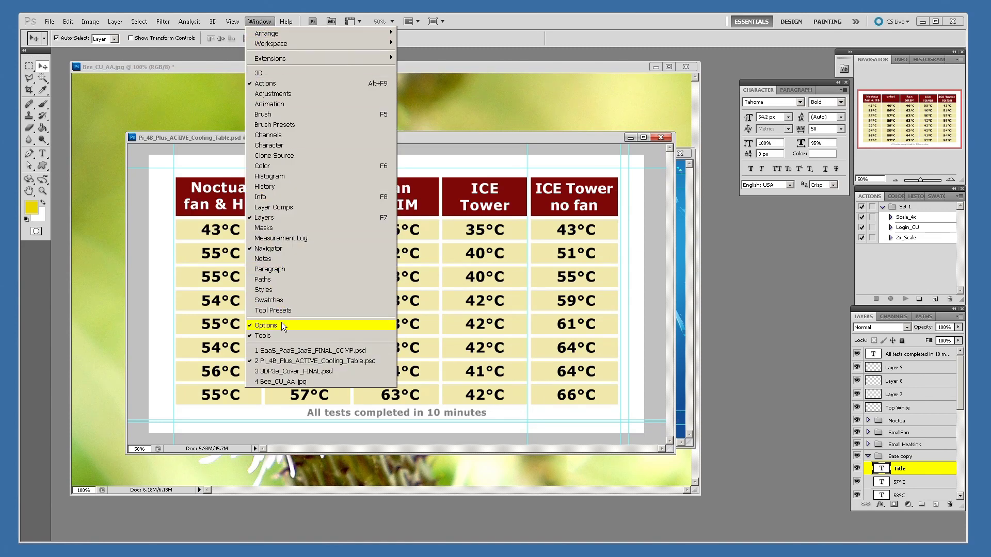
{"action": "left_click", "coordinate": [293, 371]}
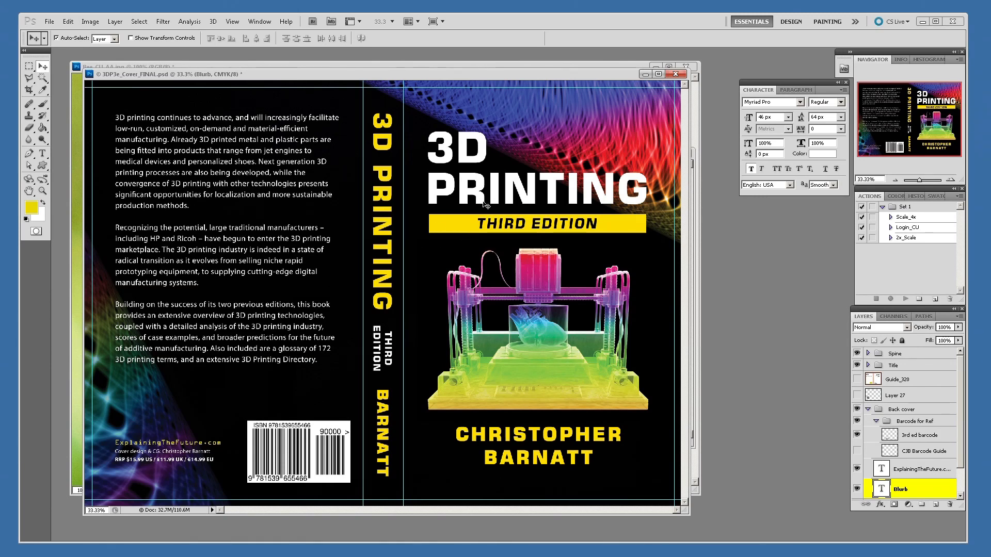
{"action": "left_click", "coordinate": [43, 154]}
{"action": "left_click_drag", "start_coordinate": [155, 117], "coordinate": [300, 236]}
{"action": "left_click", "coordinate": [794, 90]}
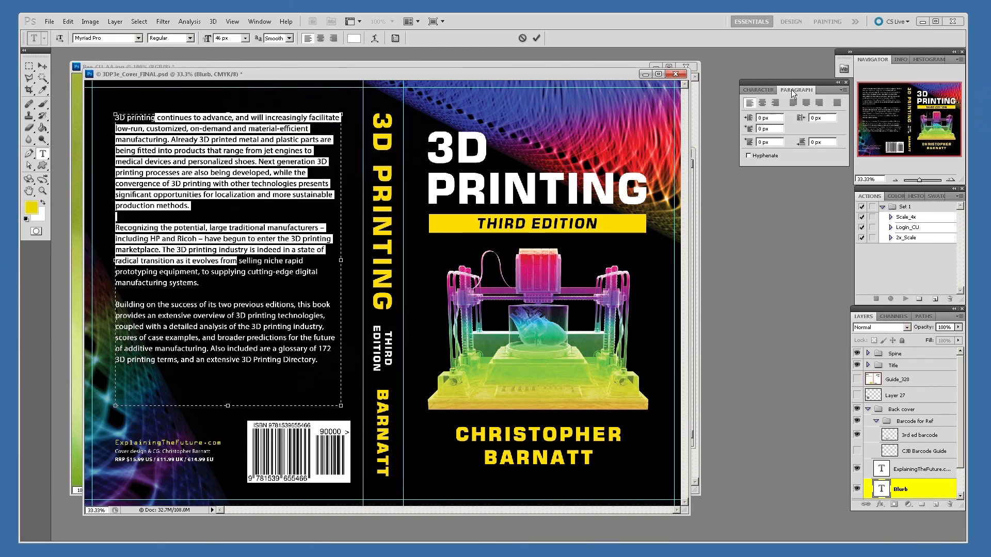
{"action": "left_click", "coordinate": [757, 90]}
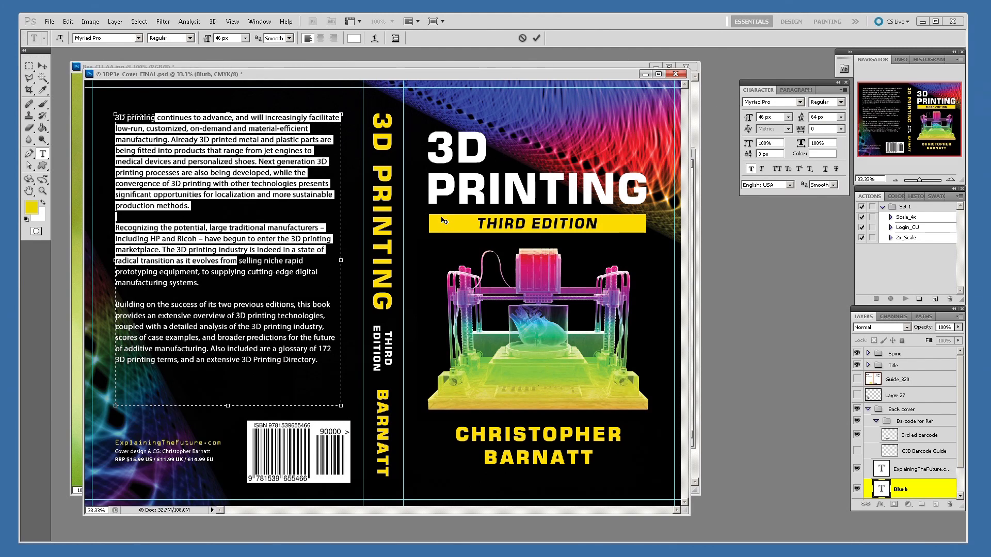
{"action": "left_click", "coordinate": [41, 68]}
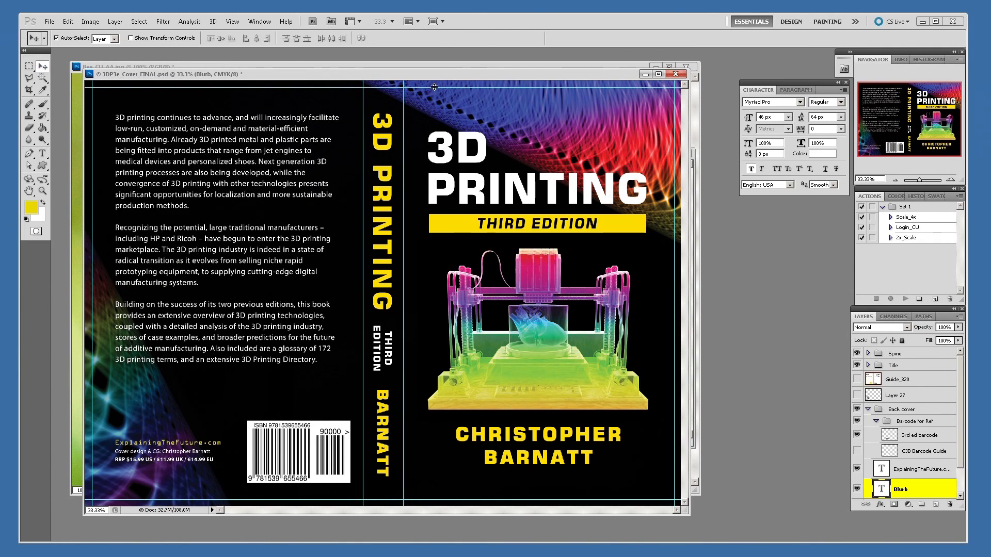
{"action": "left_click_drag", "start_coordinate": [429, 78], "coordinate": [481, 96]}
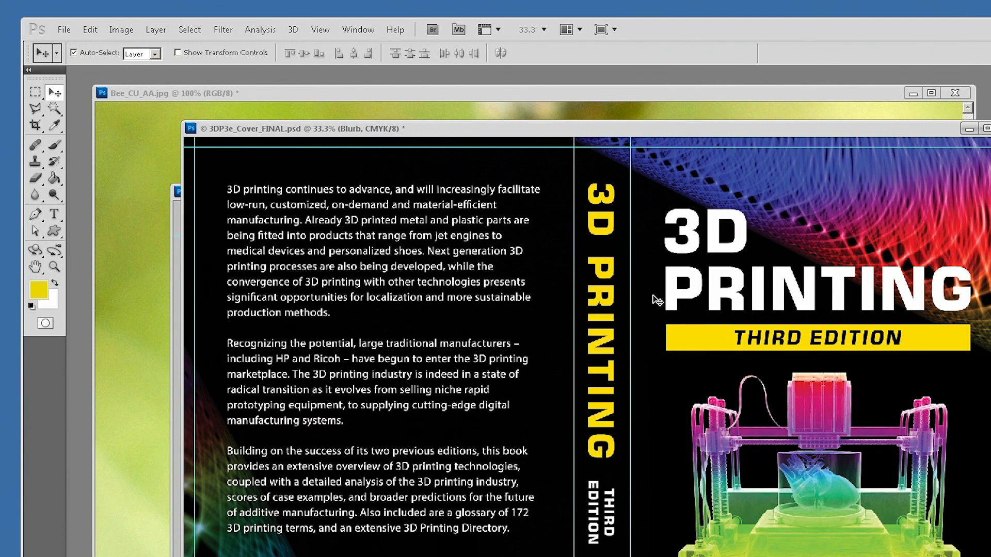
- Start a new document and list its colour modes, including CMYK Color
{"action": "left_click", "coordinate": [64, 30]}
{"action": "left_click", "coordinate": [73, 46]}
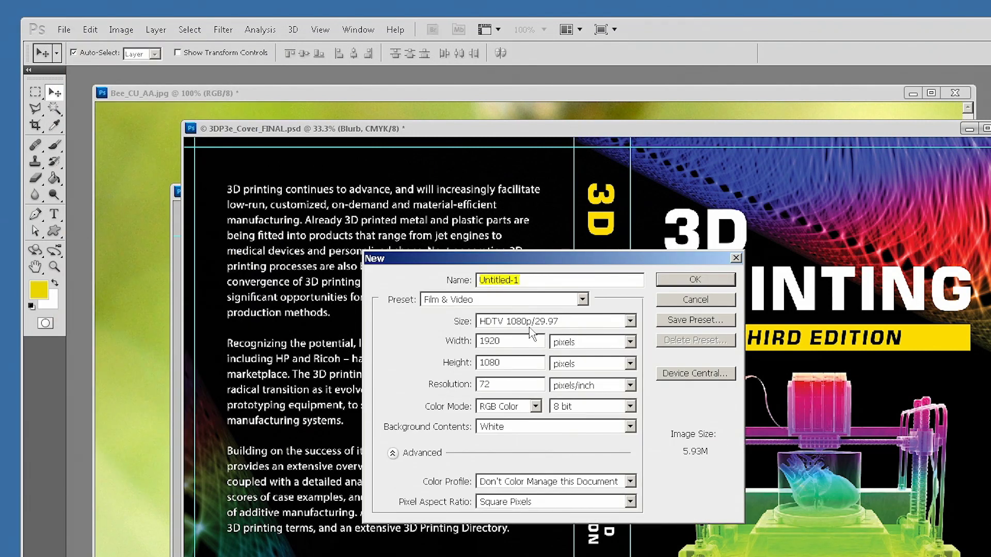
{"action": "left_click", "coordinate": [535, 407]}
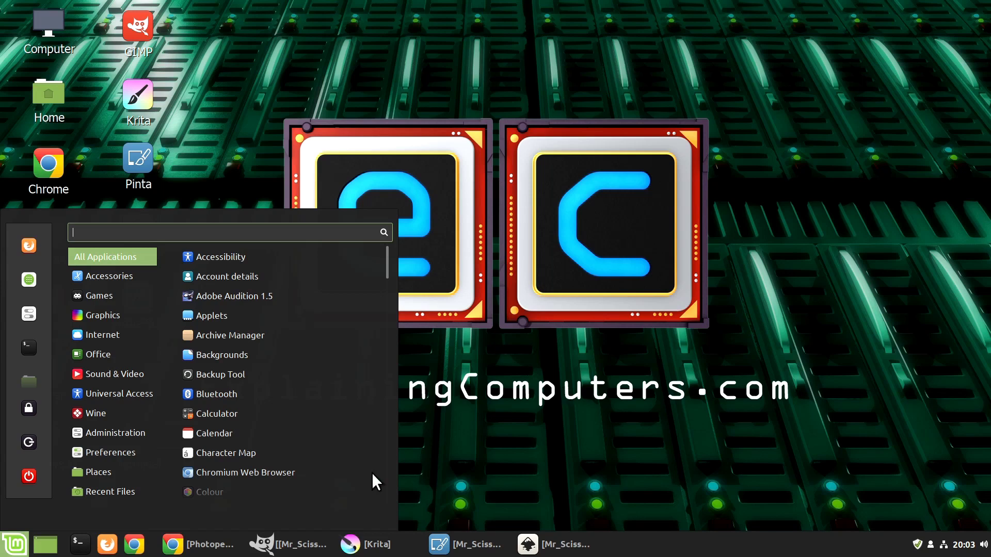
- Switch to the GIMP window showing Mr_Scissors_T_Shirt_Artwork_BLACK.jpg
{"action": "scroll", "coordinate": [237, 465], "scroll_direction": "down", "scroll_amount": 3}
{"action": "left_click", "coordinate": [288, 544]}
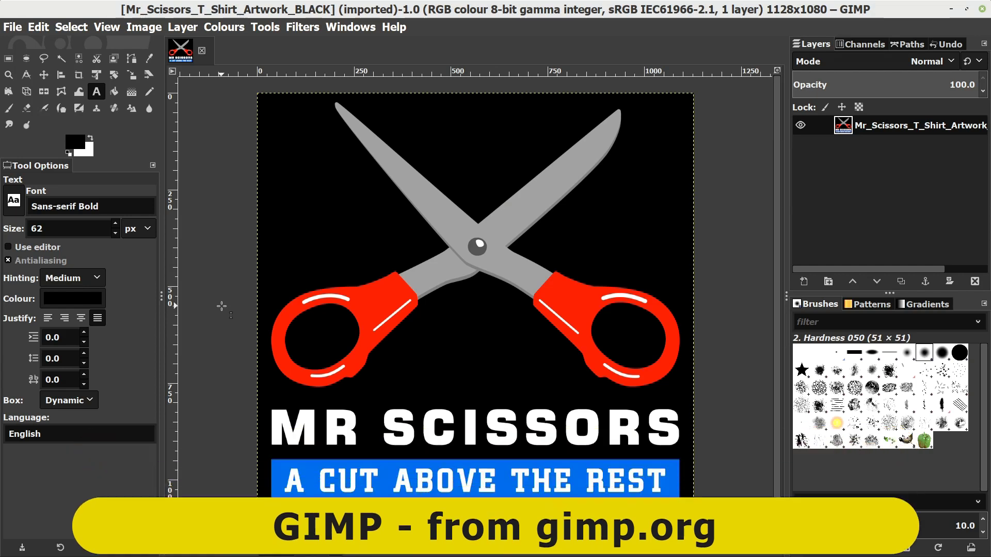
- Bring Krita with the same Mr Scissors artwork to the front from the taskbar
{"action": "left_click", "coordinate": [379, 547]}
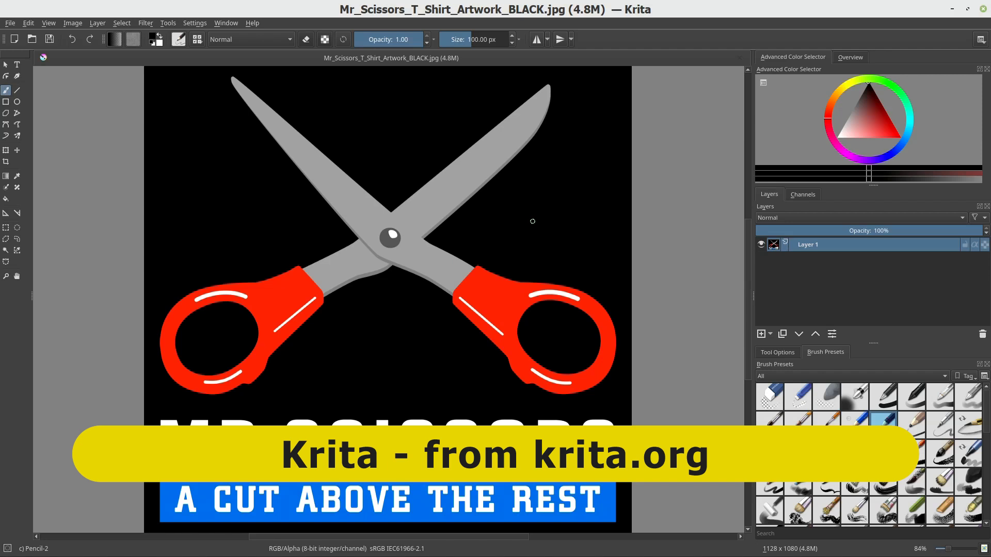
- Bring the Photopea browser window to the front from the taskbar
{"action": "mouse_move", "coordinate": [237, 556]}
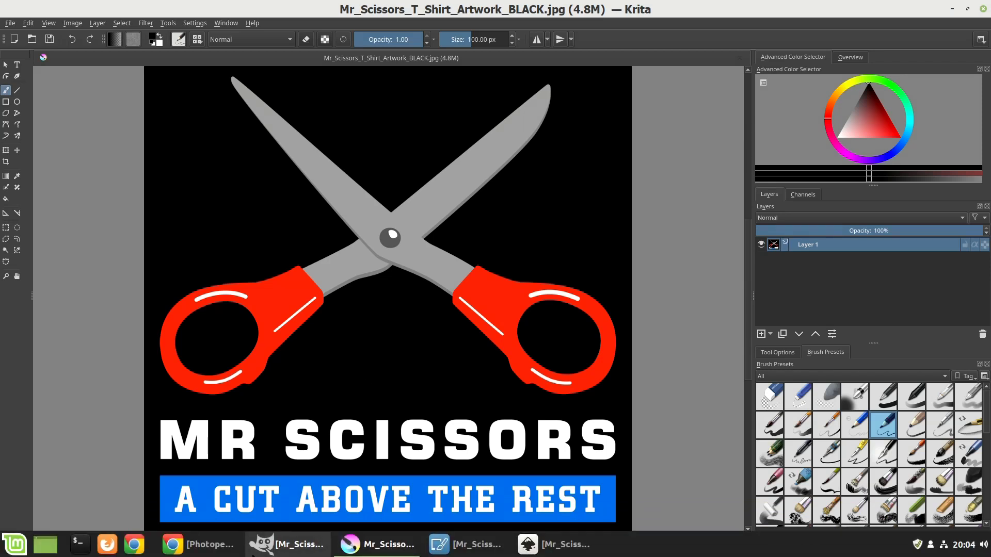
{"action": "left_click", "coordinate": [207, 544]}
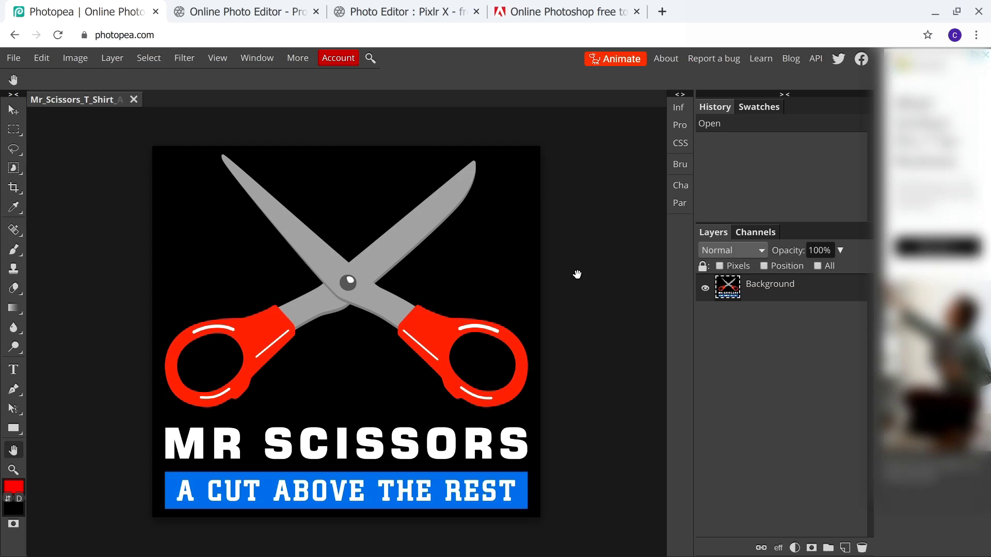
- Look through the Pixlr Pro, Photopea, Pixlr X and Photoshop Express browser tabs
{"action": "left_click", "coordinate": [238, 10]}
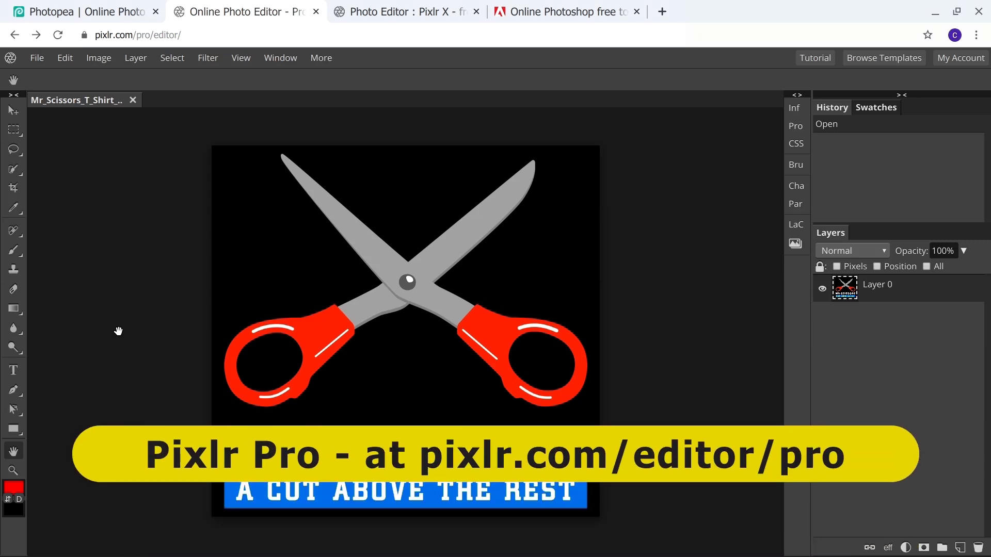
{"action": "left_click", "coordinate": [79, 3]}
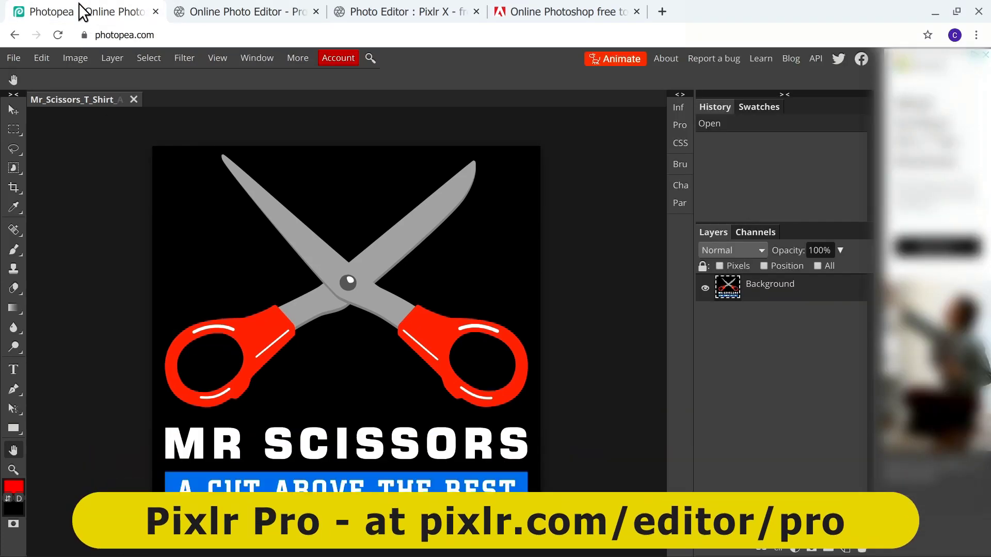
{"action": "left_click", "coordinate": [233, 10]}
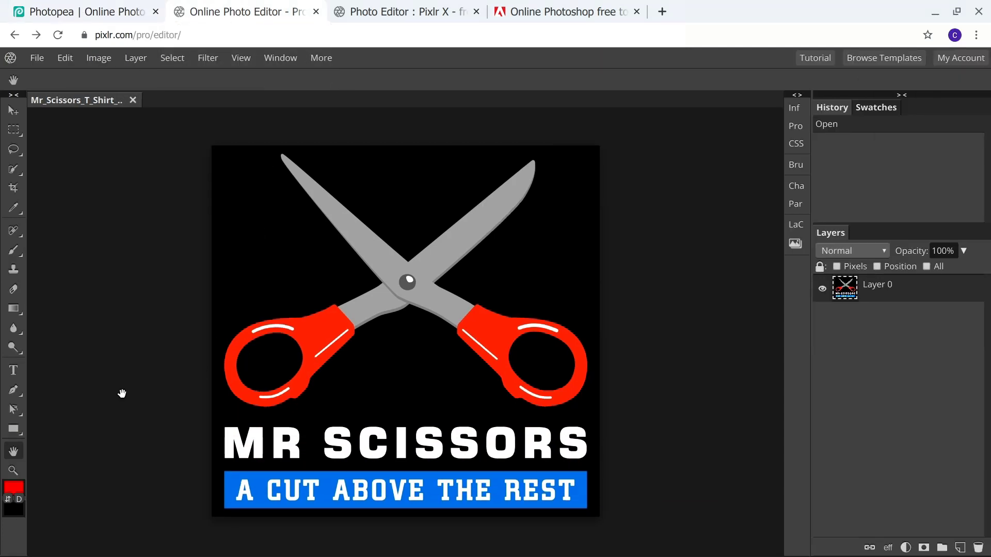
{"action": "left_click", "coordinate": [74, 7]}
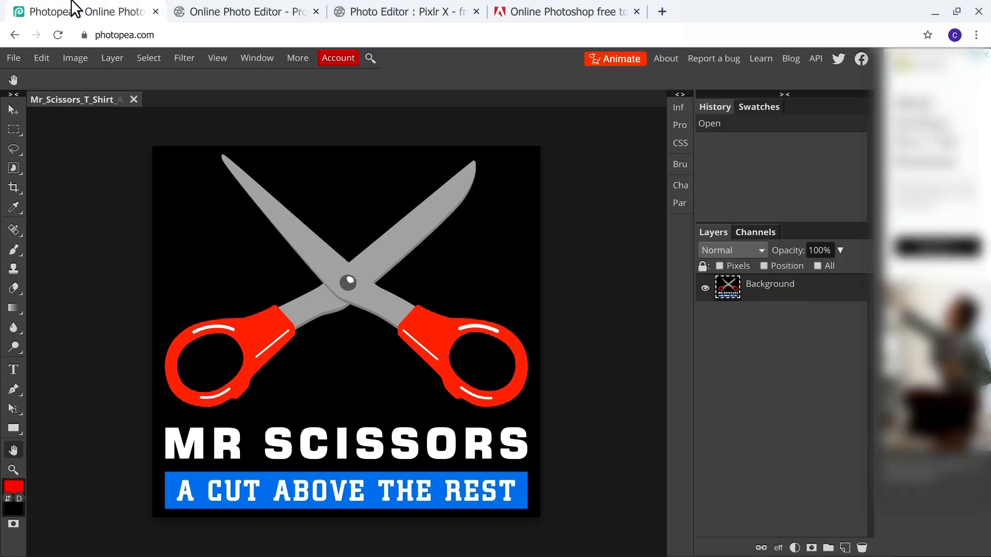
{"action": "left_click", "coordinate": [235, 11]}
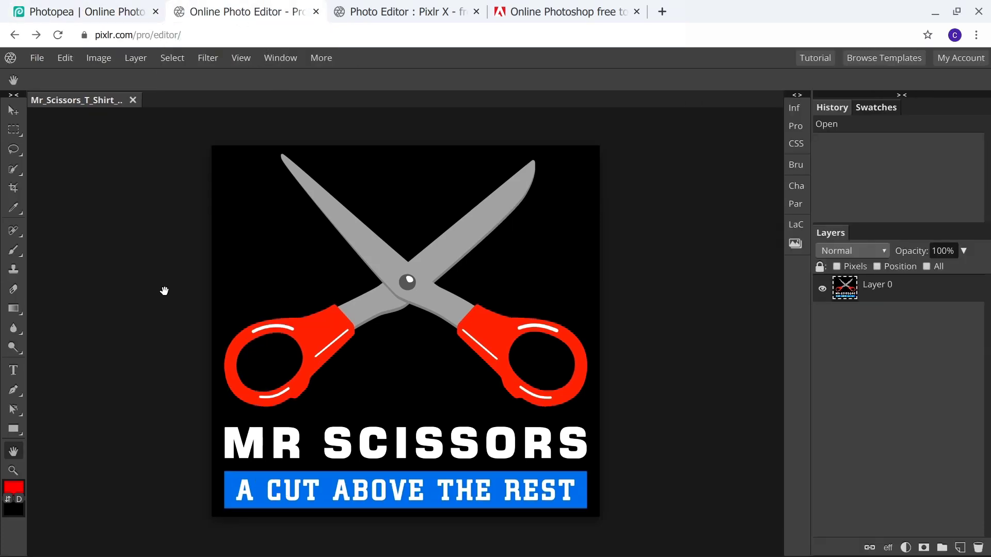
{"action": "left_click", "coordinate": [387, 11]}
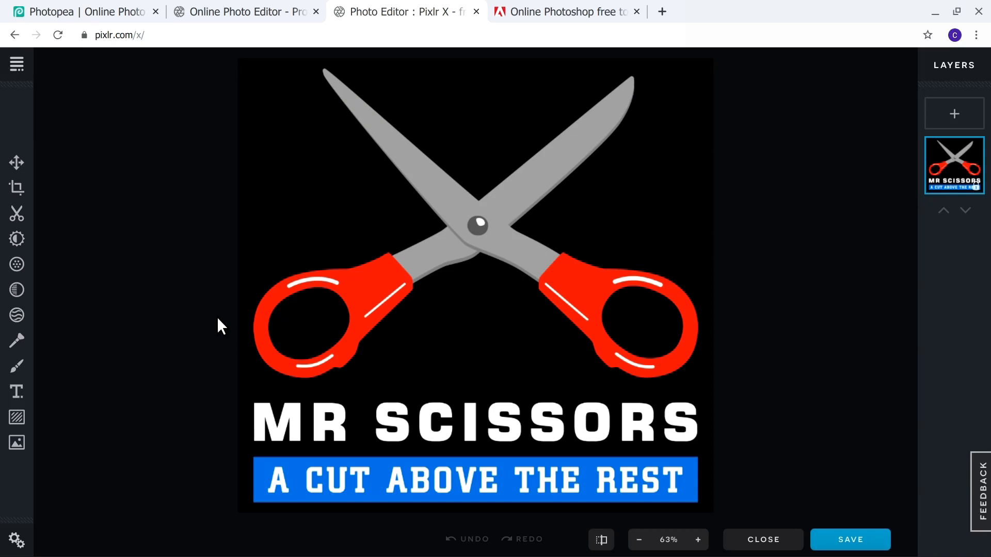
{"action": "left_click", "coordinate": [561, 7]}
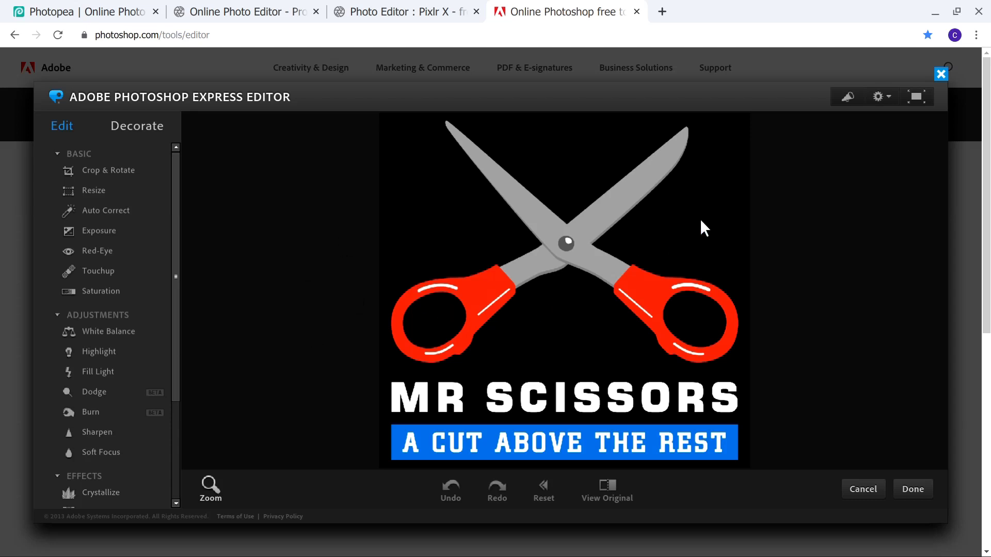
- Minimize the browser, Krita and GIMP, then restore Pinta with the scissors artwork
{"action": "left_click", "coordinate": [936, 12]}
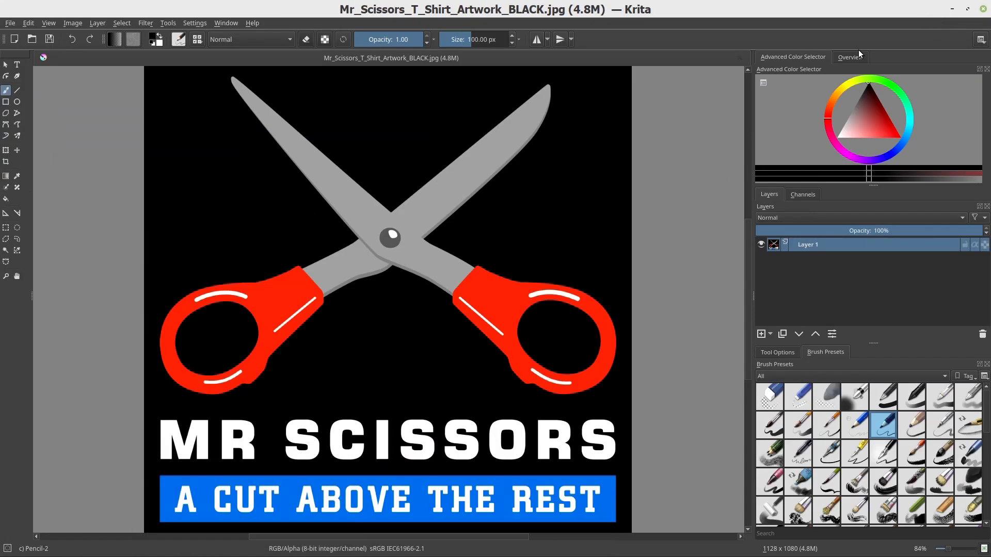
{"action": "left_click", "coordinate": [952, 8]}
{"action": "left_click", "coordinate": [952, 8]}
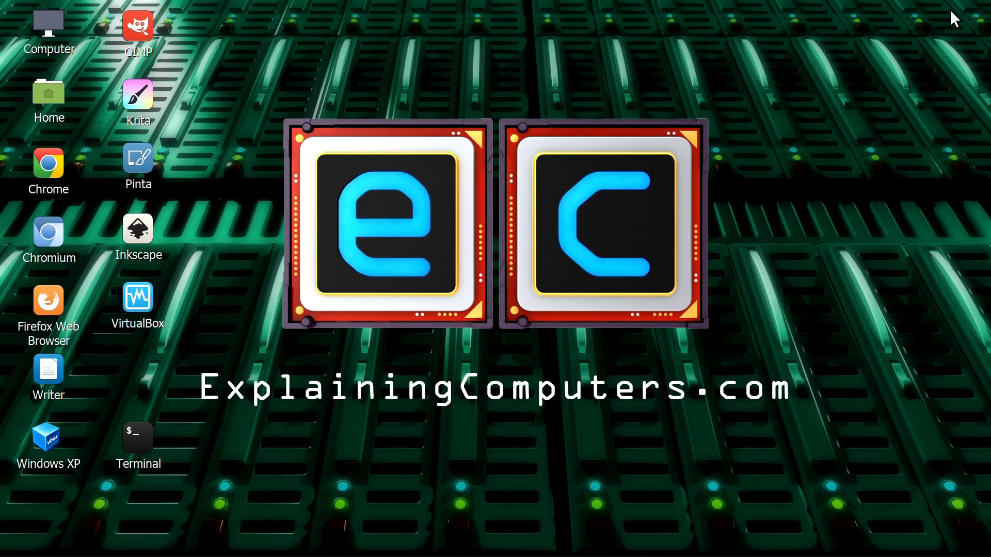
{"action": "left_click", "coordinate": [451, 550]}
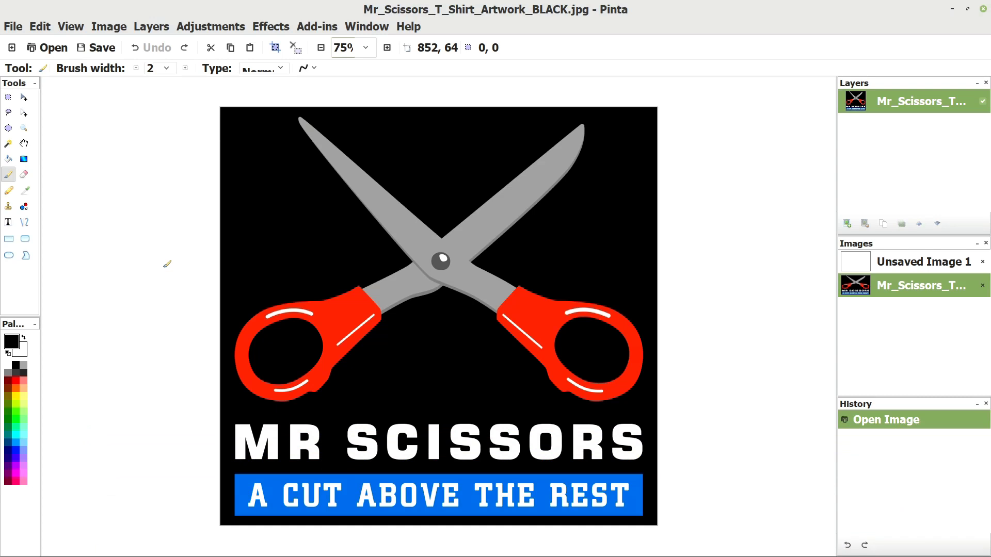
- Minimize Pinta, hiding the Mr Scissors t-shirt artwork
{"action": "left_click", "coordinate": [953, 9]}
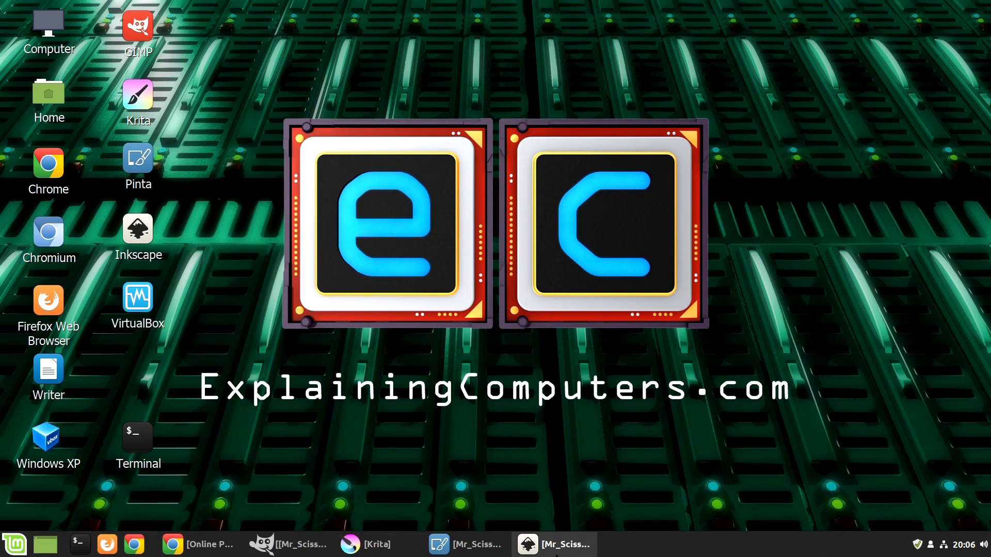
{"action": "mouse_move", "coordinate": [556, 554]}
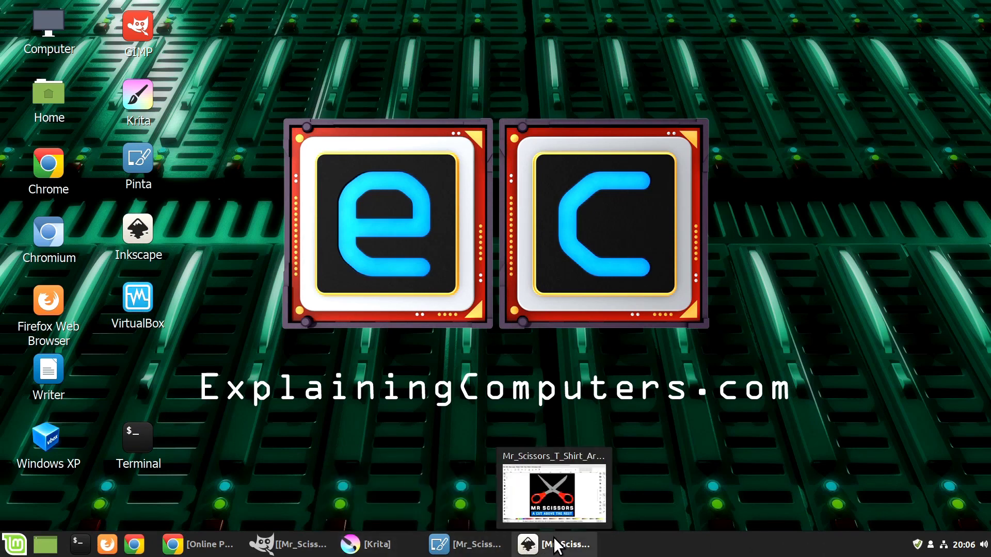
{"action": "left_click", "coordinate": [556, 546]}
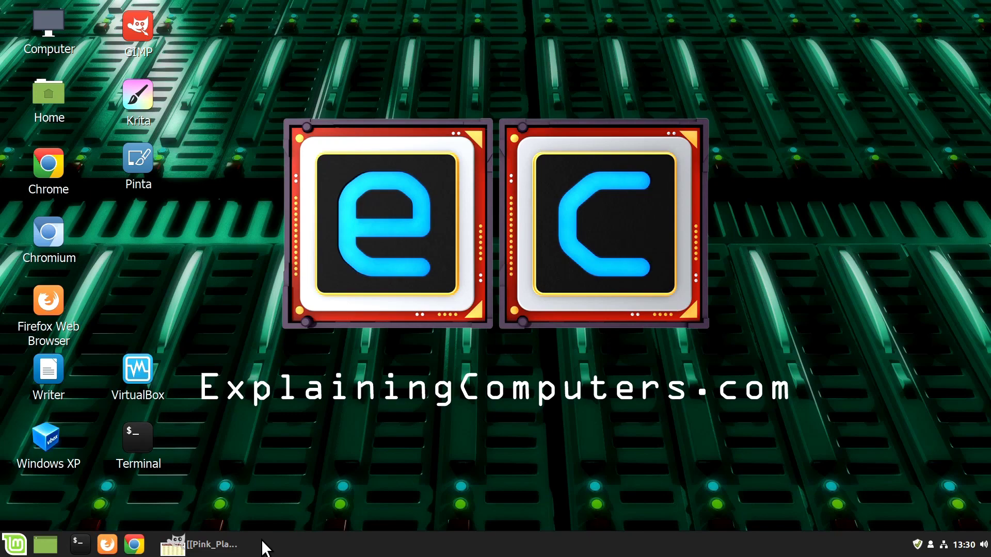
- Restore GIMP and apply Levels to Pink_Plant_CU with input black 54 and white 227
{"action": "left_click", "coordinate": [223, 544]}
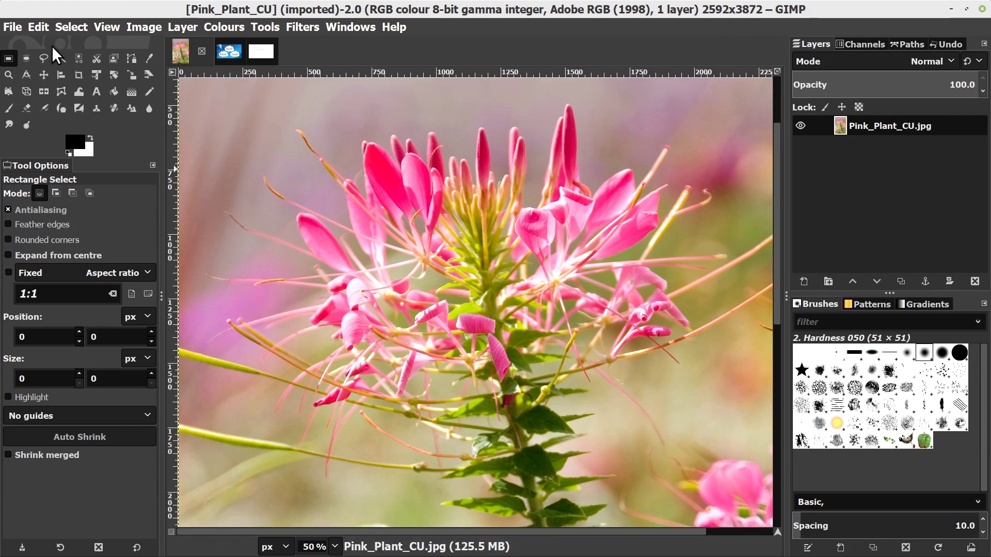
{"action": "left_click", "coordinate": [223, 29]}
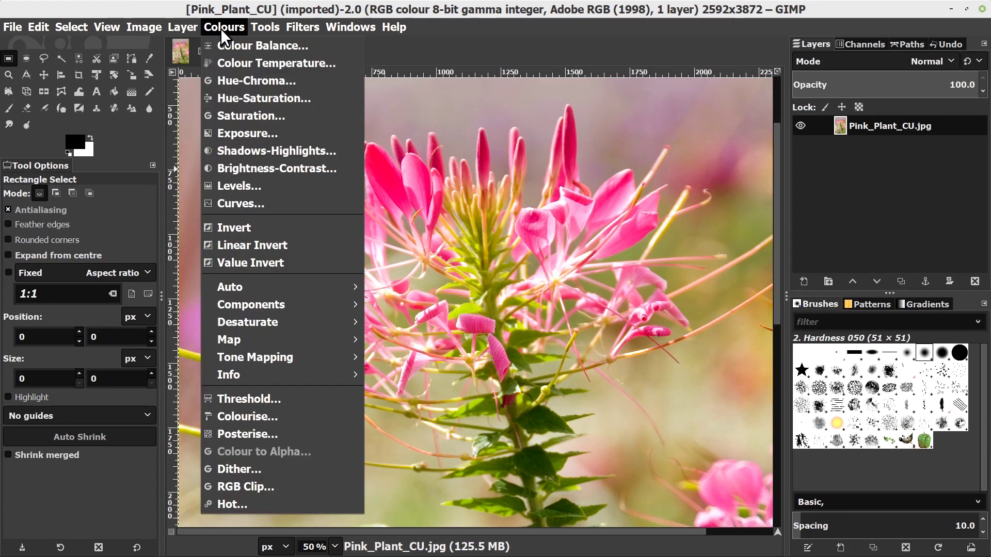
{"action": "left_click", "coordinate": [264, 189]}
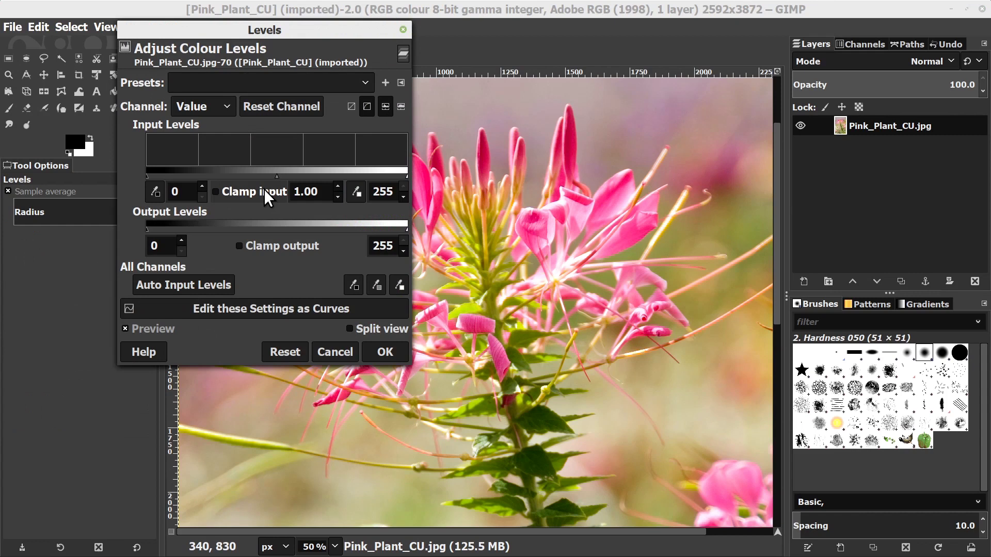
{"action": "left_click_drag", "start_coordinate": [147, 177], "coordinate": [202, 174]}
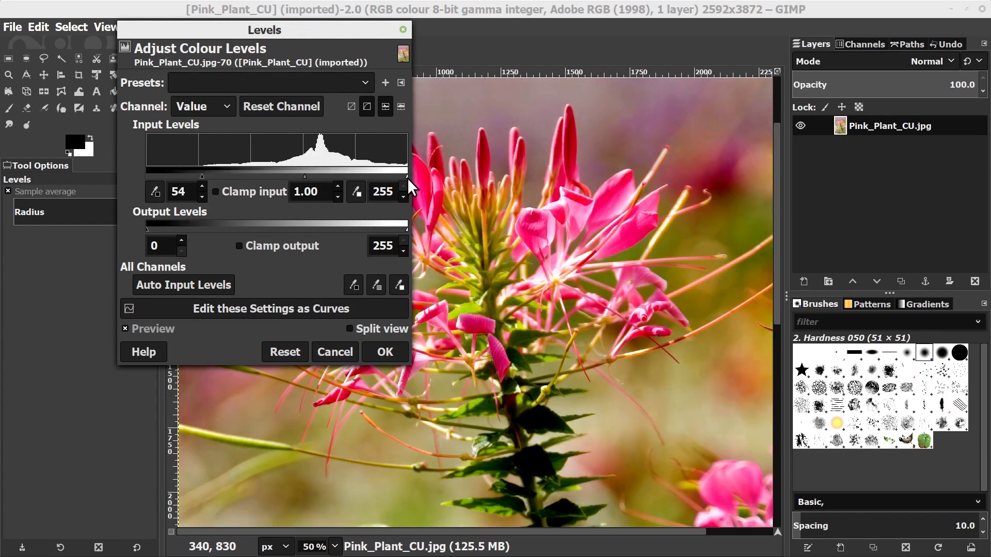
{"action": "left_click_drag", "start_coordinate": [405, 175], "coordinate": [379, 182]}
{"action": "left_click", "coordinate": [384, 352]}
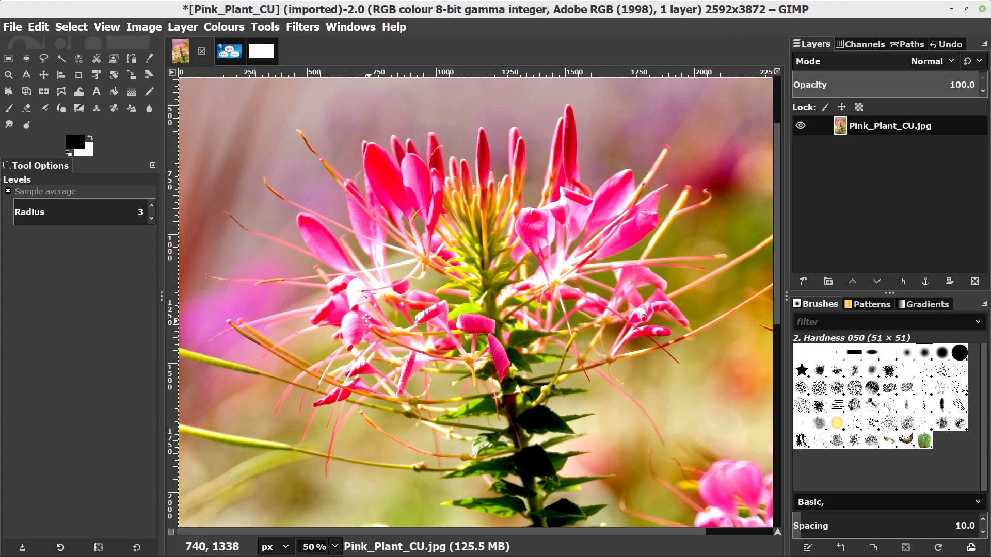
- Show the SaaS_PaaS_IaaS_FINAL_COMP image with Layer 2 and SaaS_Back hidden, blend mode left Normal
{"action": "left_click", "coordinate": [229, 51]}
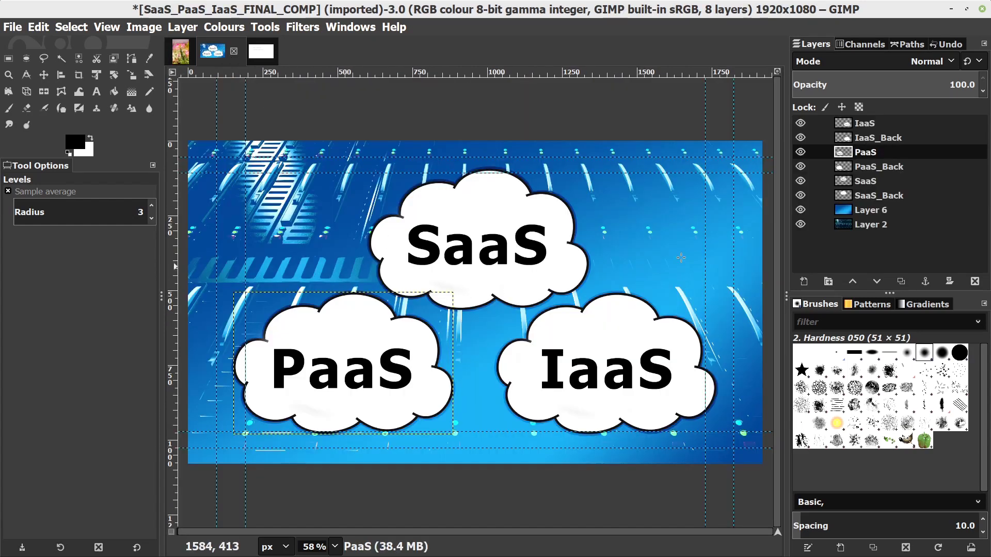
{"action": "left_click", "coordinate": [795, 209]}
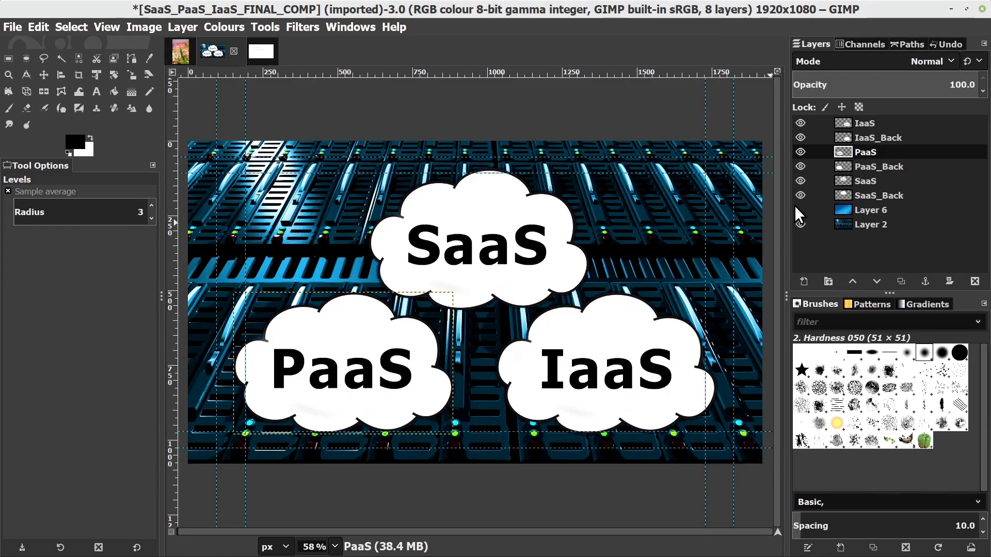
{"action": "left_click", "coordinate": [794, 207]}
{"action": "left_click", "coordinate": [800, 224]}
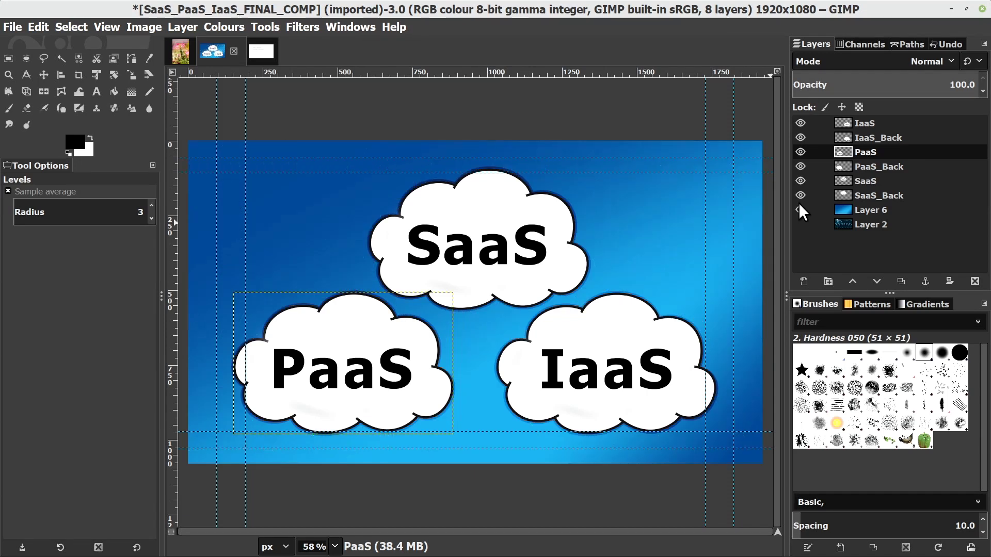
{"action": "left_click", "coordinate": [799, 195]}
{"action": "left_click", "coordinate": [801, 152]}
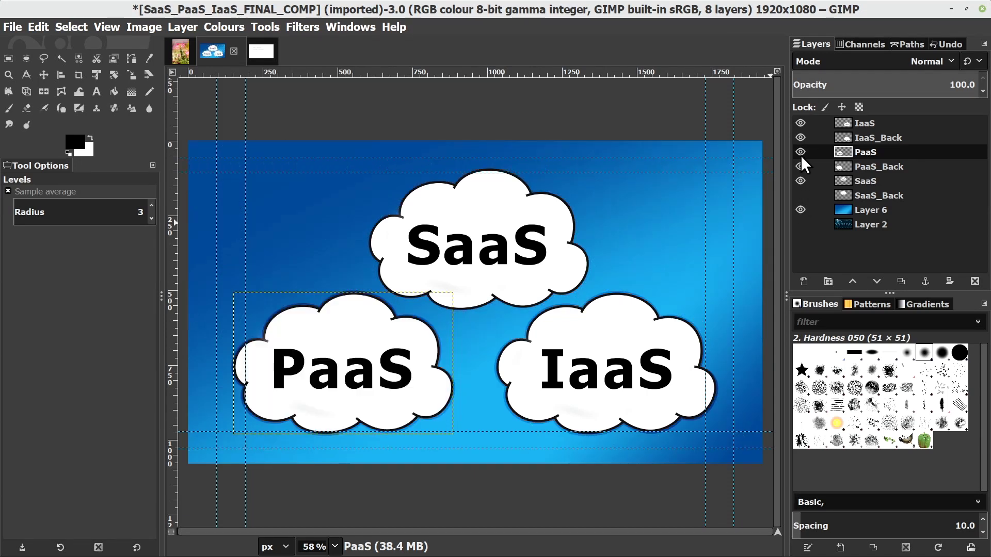
{"action": "left_click", "coordinate": [954, 60]}
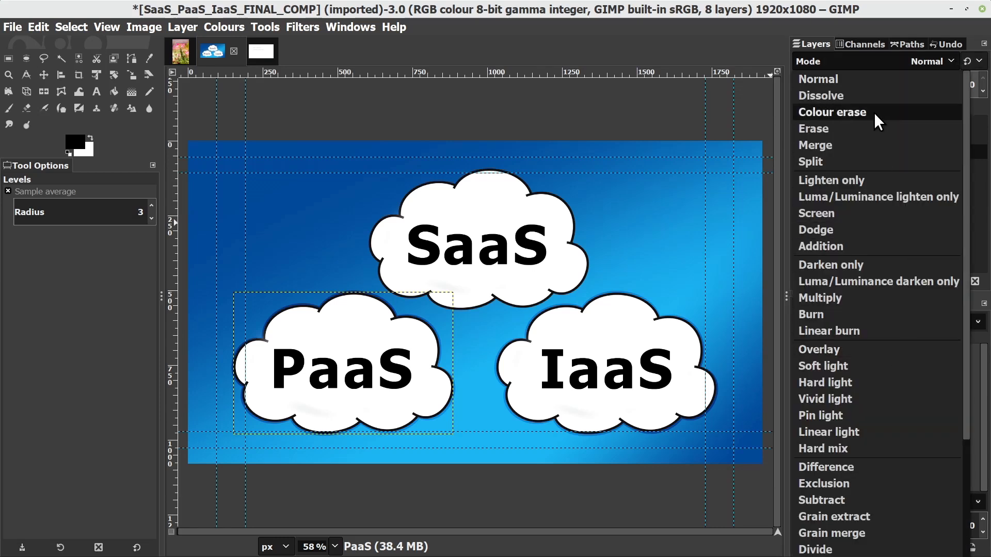
{"action": "left_click", "coordinate": [761, 98]}
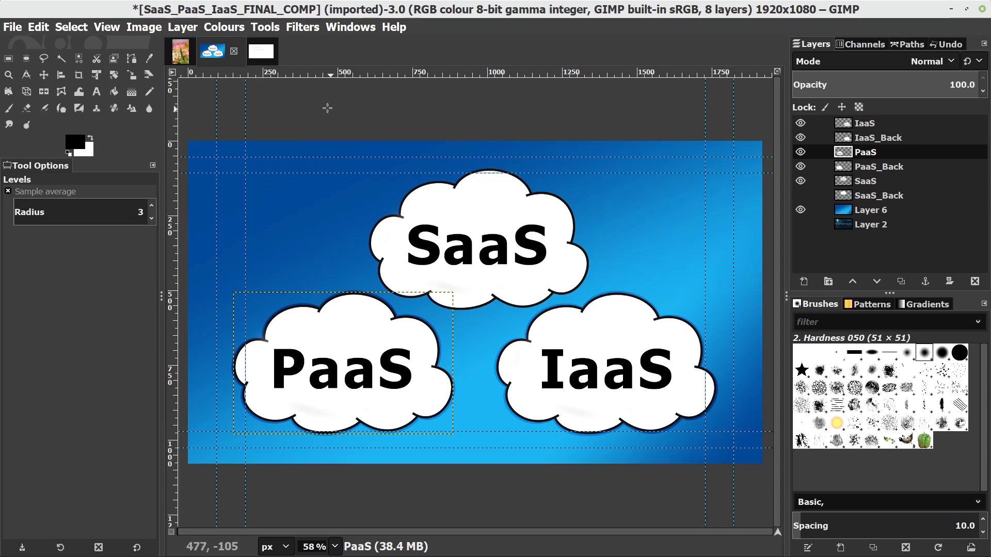
{"action": "left_click", "coordinate": [265, 48]}
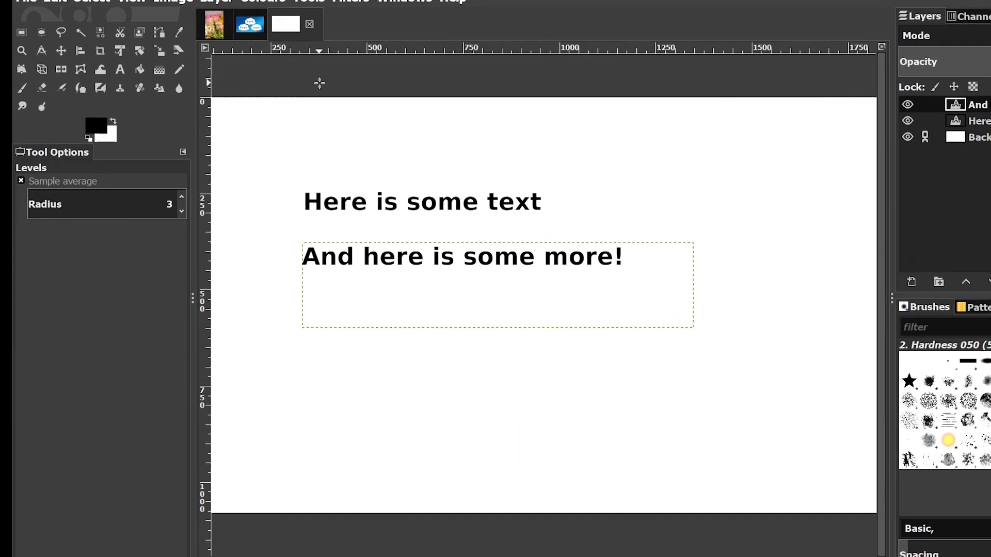
{"action": "left_click", "coordinate": [137, 52]}
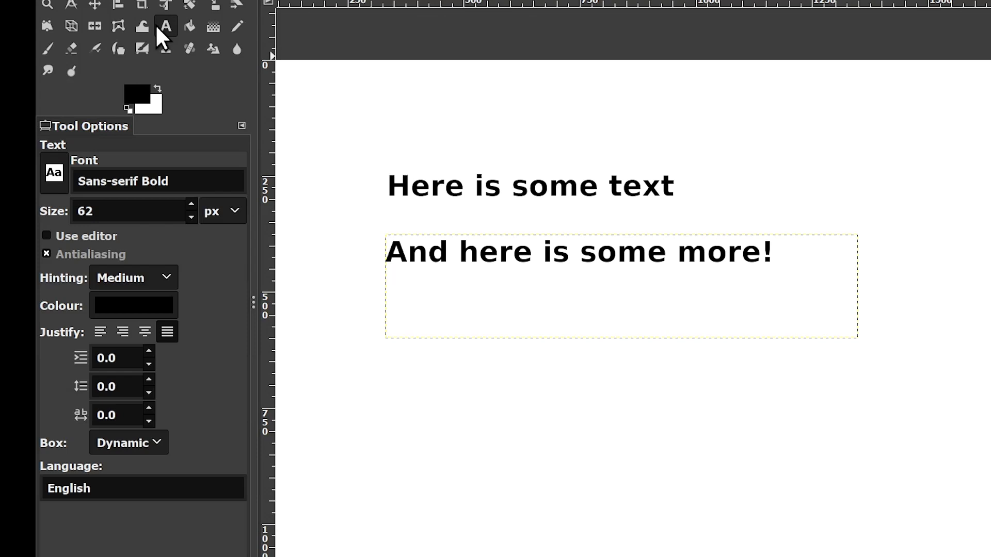
{"action": "left_click", "coordinate": [471, 248]}
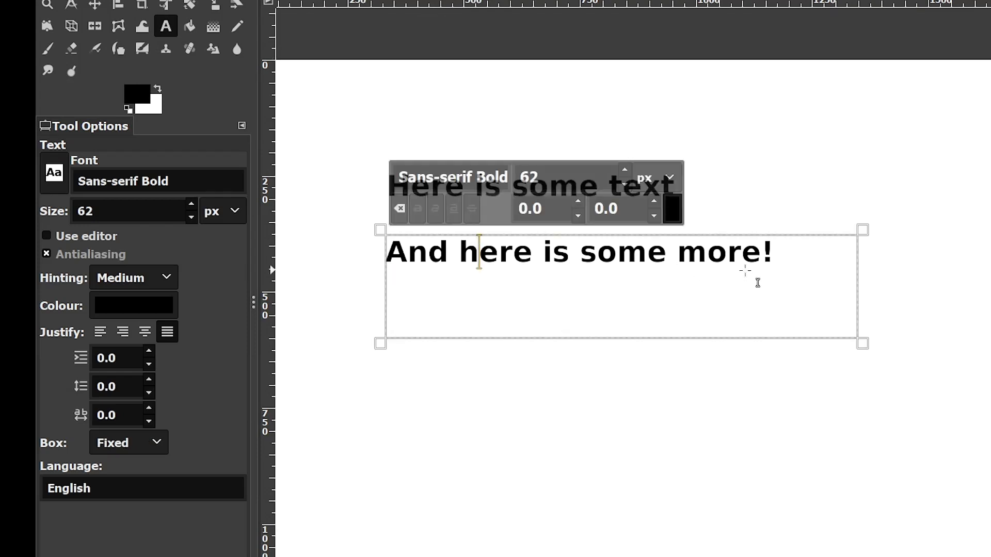
{"action": "left_click_drag", "start_coordinate": [791, 255], "coordinate": [314, 254]}
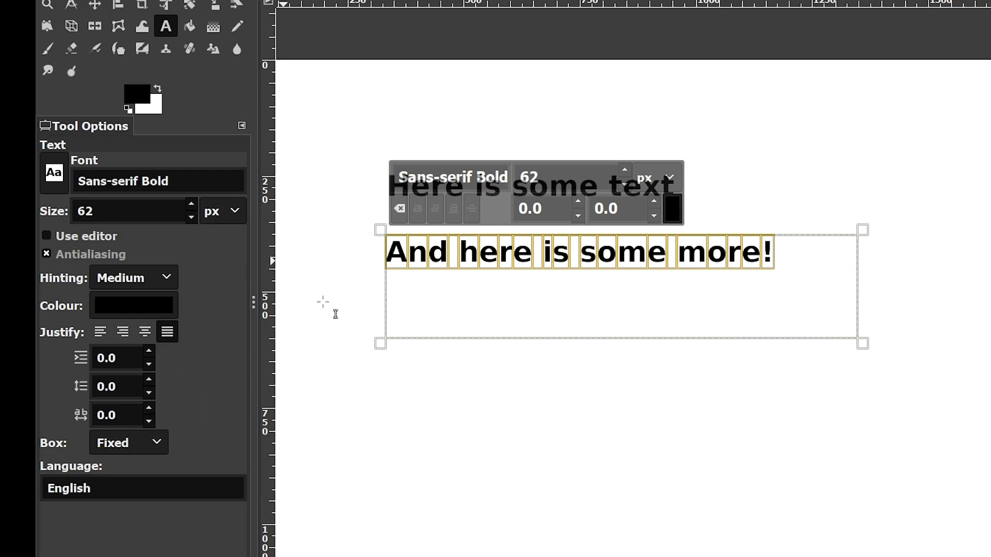
{"action": "left_click", "coordinate": [46, 235]}
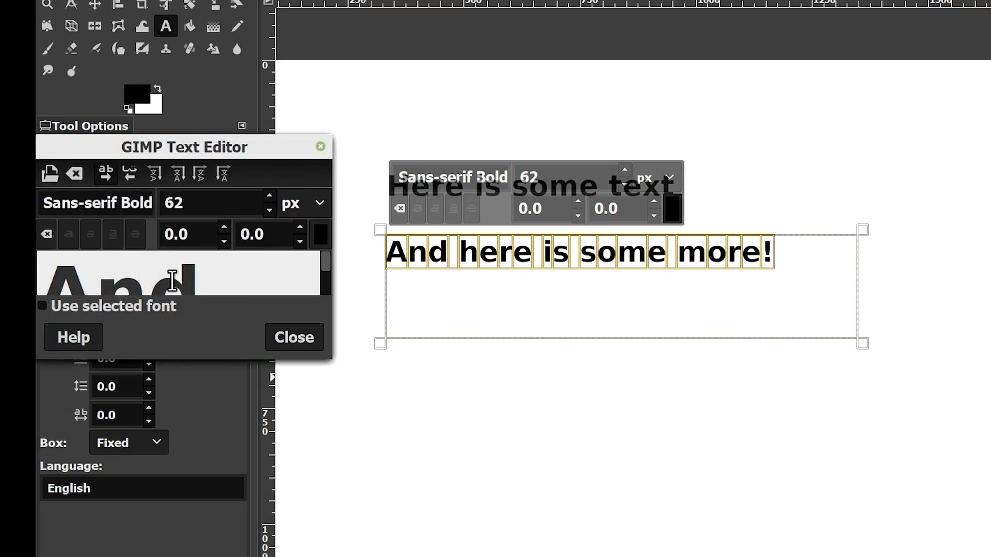
{"action": "left_click", "coordinate": [281, 338]}
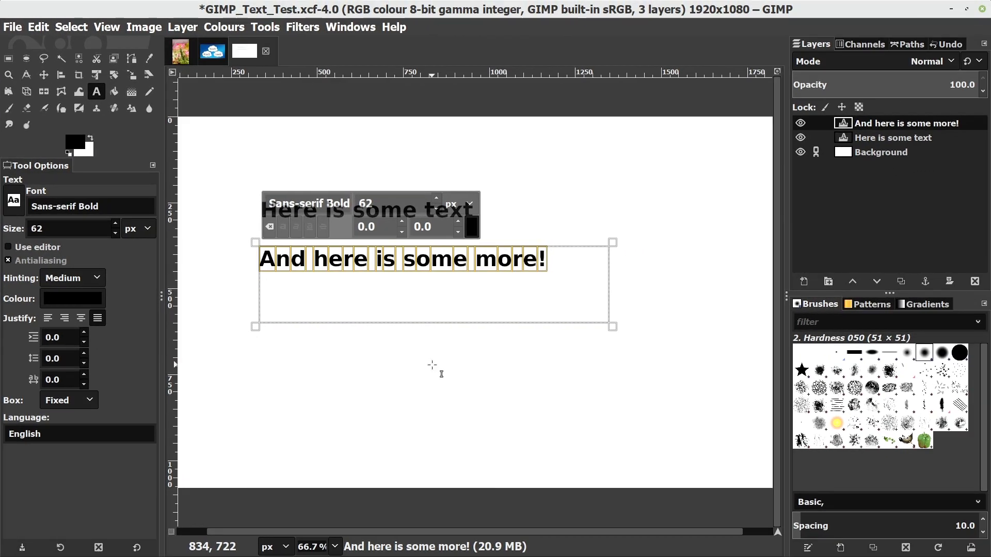
{"action": "left_click", "coordinate": [432, 366]}
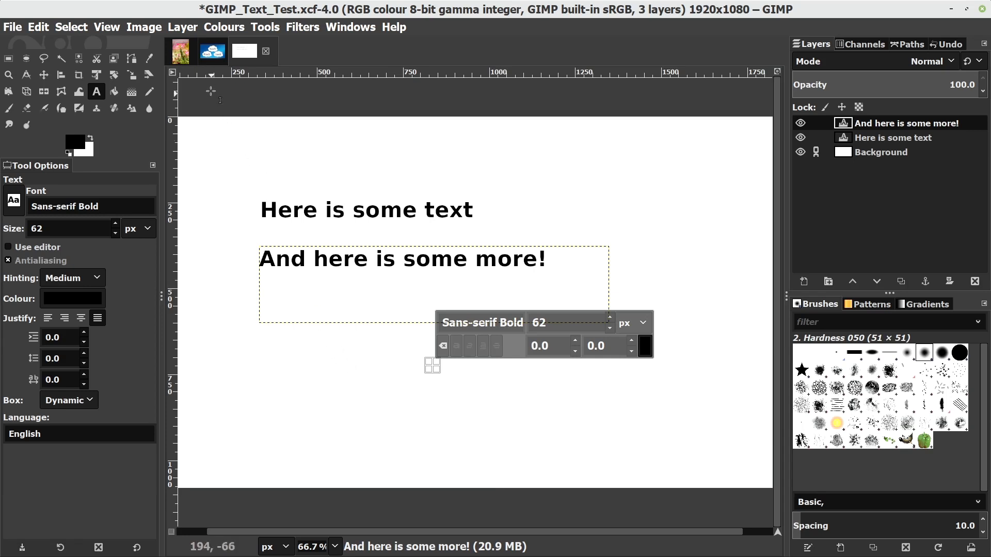
{"action": "left_click", "coordinate": [206, 47]}
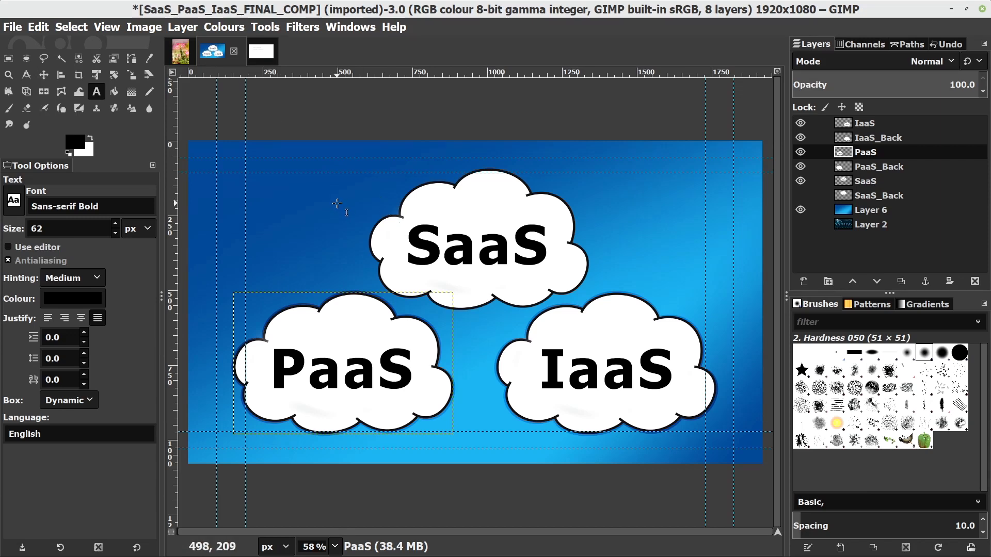
- Open Pi_4B_Plus_ACTIVE_Cooling_Table.psd in GIMP
{"action": "left_click", "coordinate": [14, 27]}
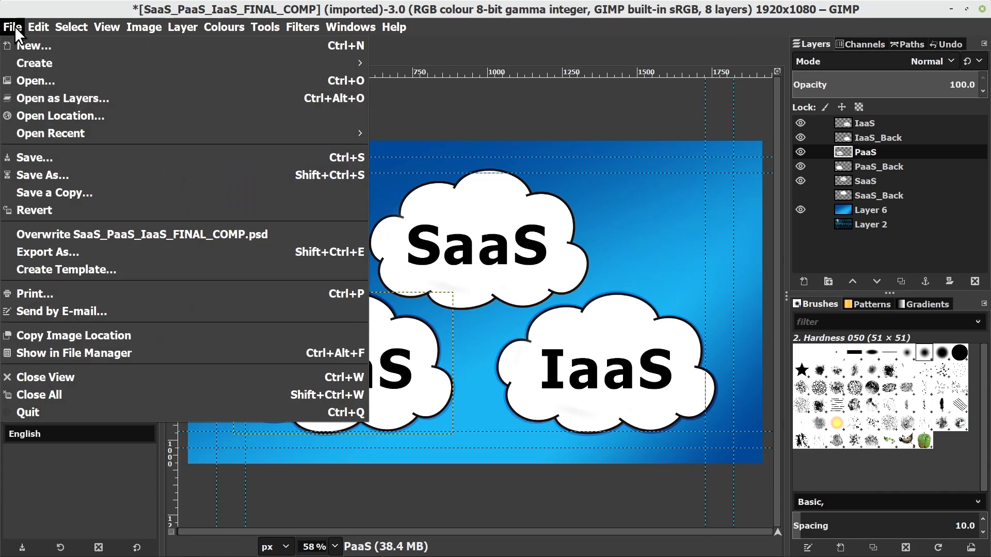
{"action": "left_click", "coordinate": [20, 76]}
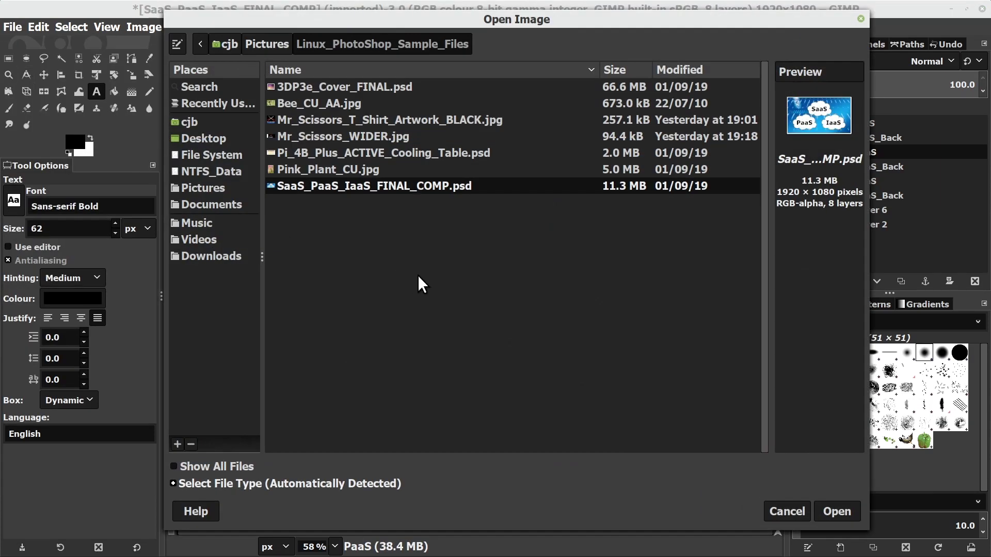
{"action": "left_click", "coordinate": [369, 153]}
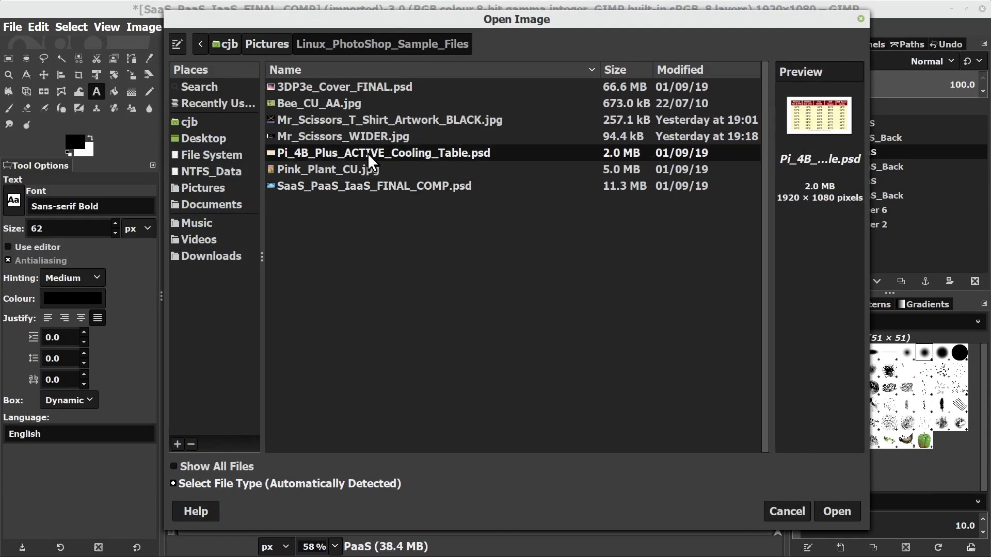
{"action": "left_click", "coordinate": [841, 507]}
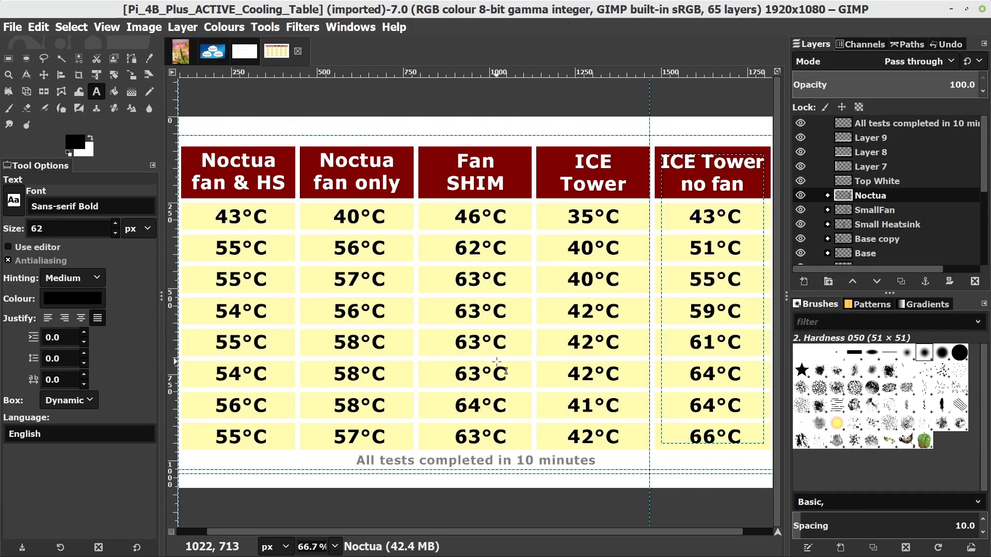
- Expand the Noctua layer group and draw a new text box over the ICE Tower 43°C cell
{"action": "left_click", "coordinate": [828, 195]}
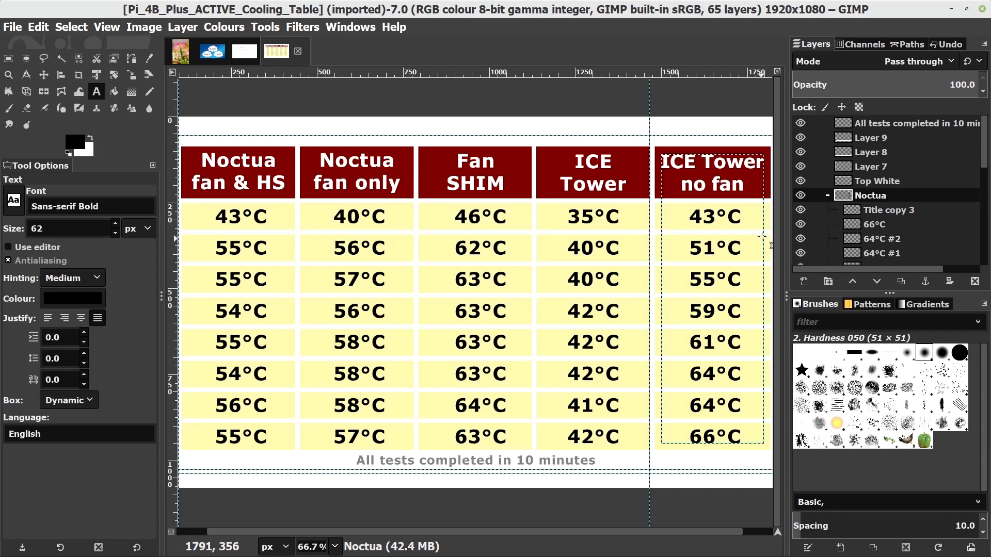
{"action": "left_click", "coordinate": [711, 223]}
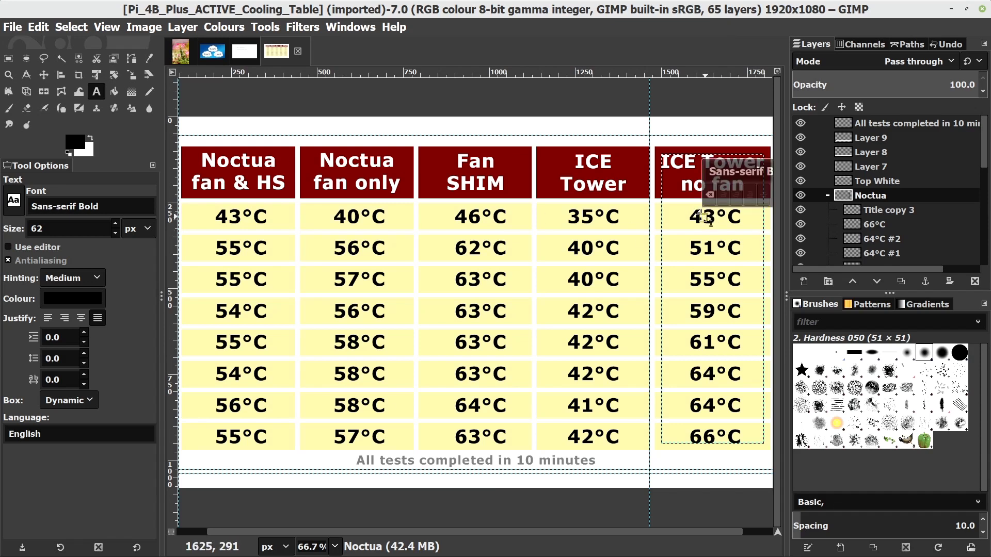
{"action": "left_click_drag", "start_coordinate": [692, 209], "coordinate": [738, 258]}
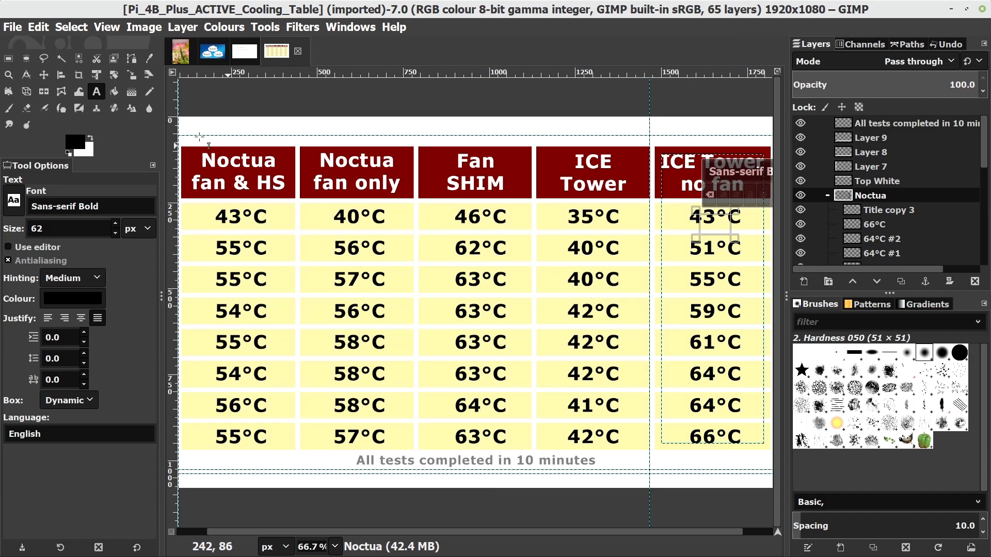
{"action": "left_click", "coordinate": [12, 28]}
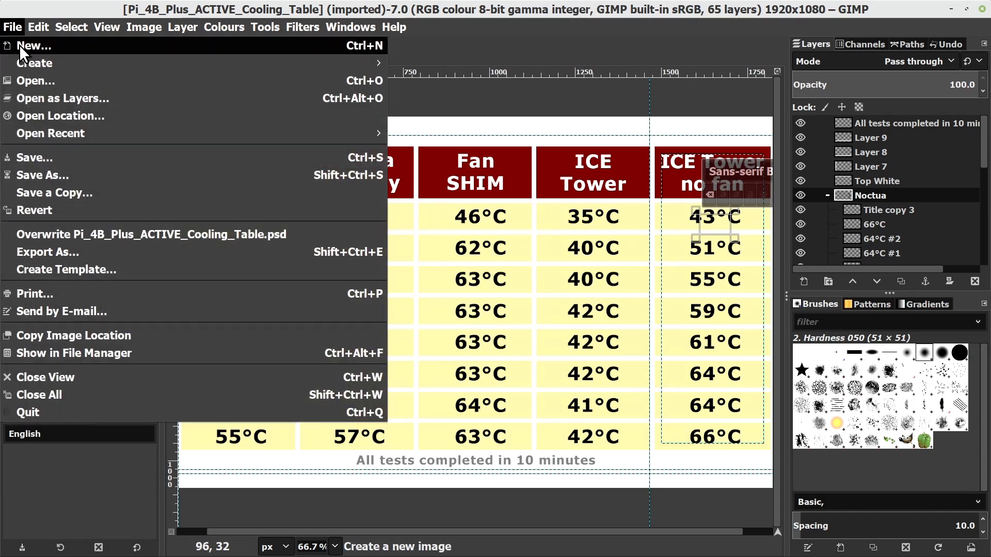
{"action": "left_click", "coordinate": [29, 79]}
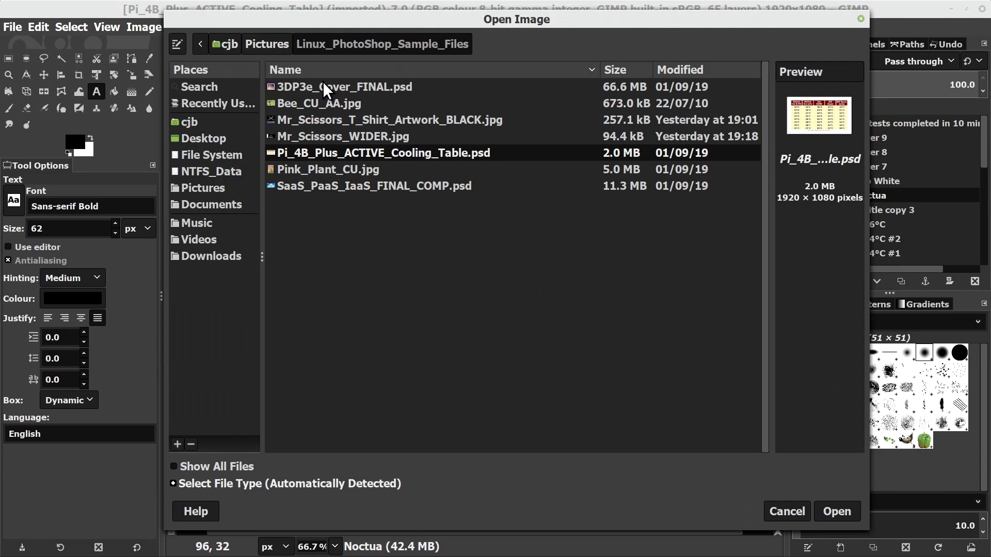
{"action": "left_click", "coordinate": [329, 88]}
{"action": "left_click", "coordinate": [852, 509]}
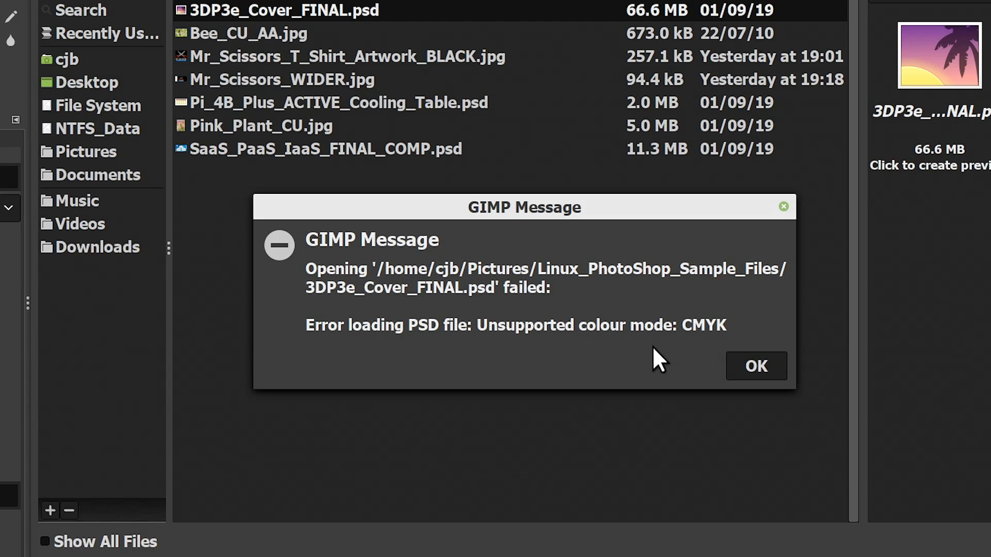
{"action": "left_click", "coordinate": [754, 366]}
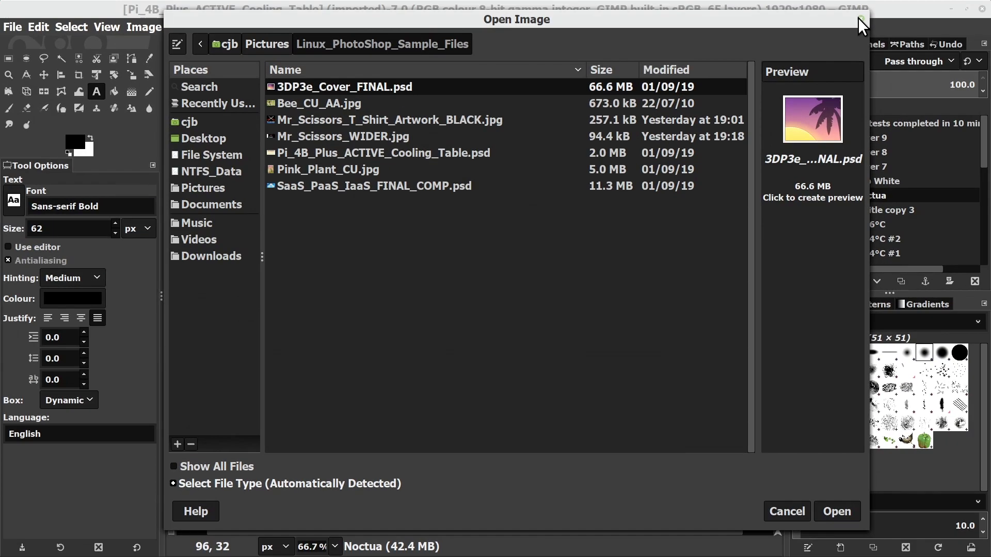
{"action": "left_click", "coordinate": [859, 19]}
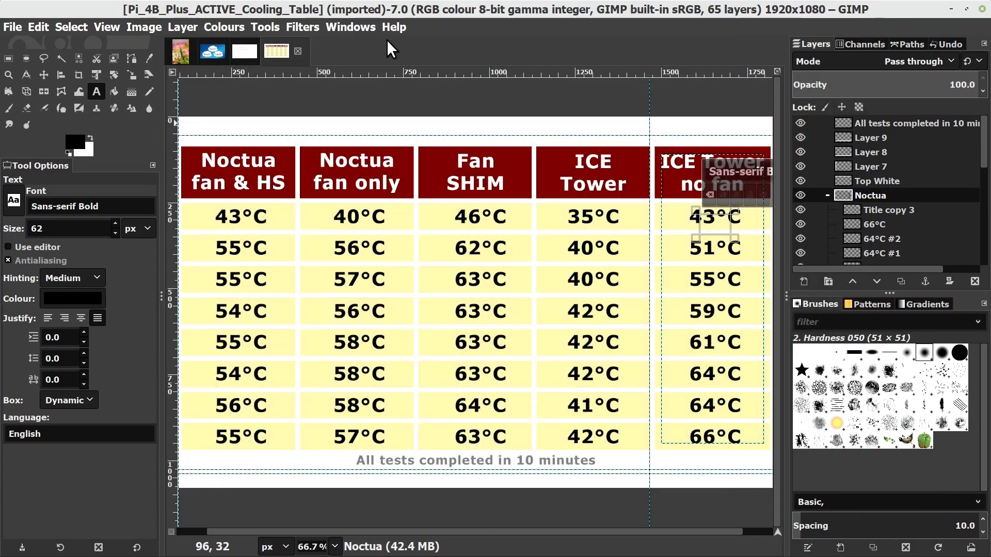
- Start a new image and check the Advanced Options colour spaces, keeping RGB colour
{"action": "left_click", "coordinate": [8, 29]}
{"action": "left_click", "coordinate": [26, 42]}
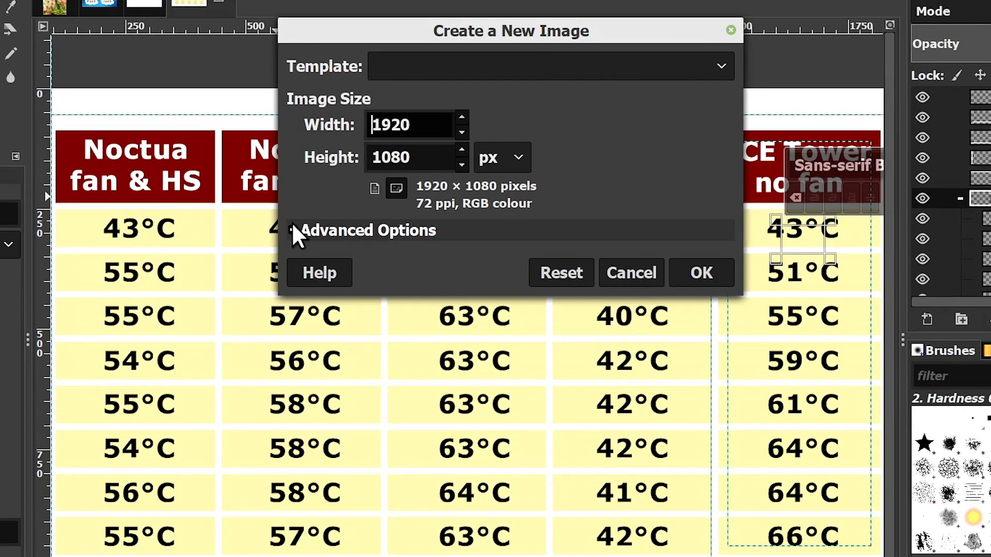
{"action": "left_click", "coordinate": [292, 227]}
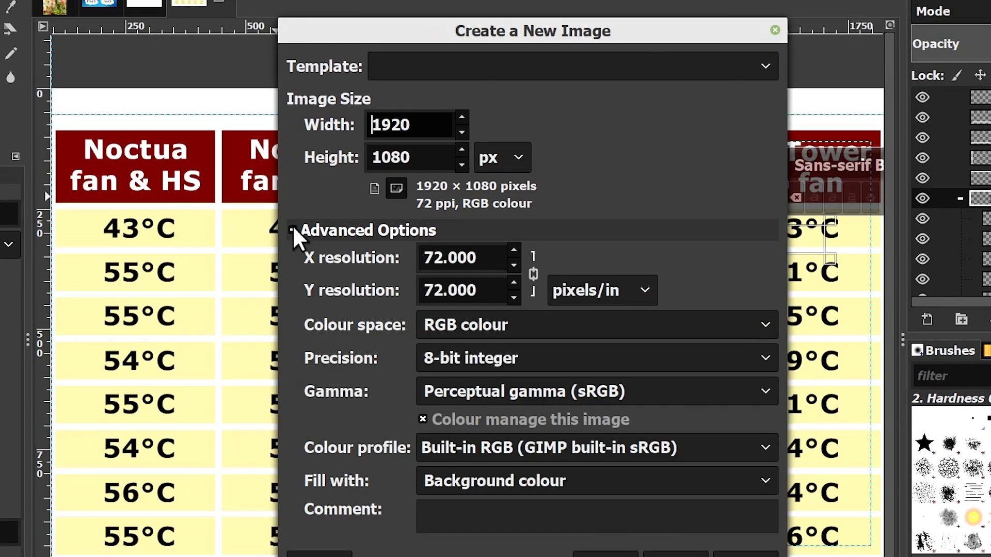
{"action": "left_click", "coordinate": [762, 328]}
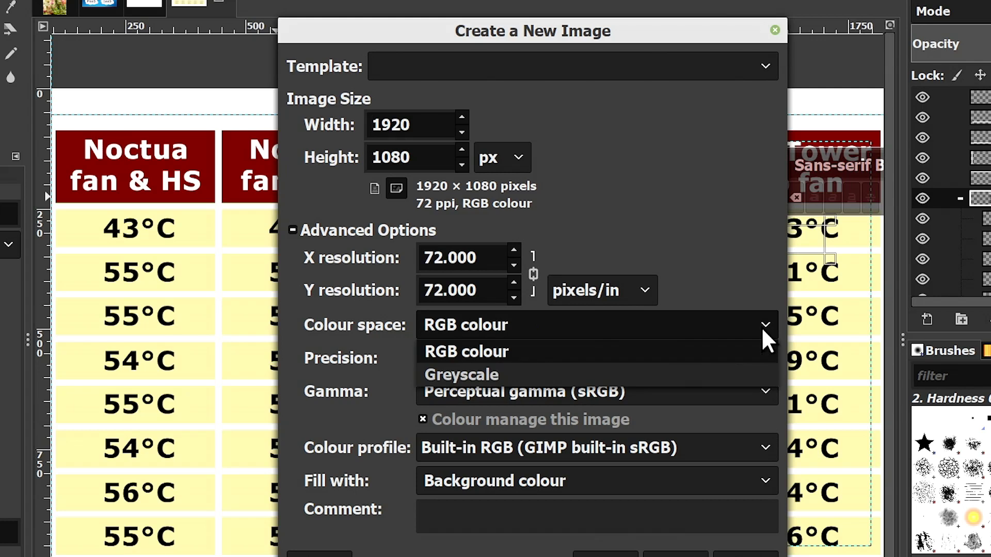
{"action": "left_click", "coordinate": [639, 162]}
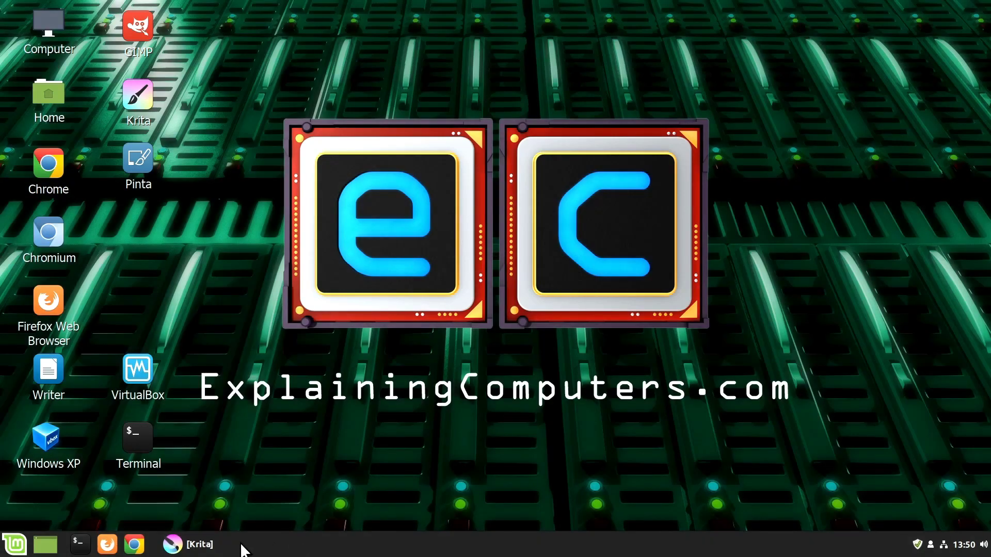
- Restore Krita showing Pink_Plant_CU.jpg and briefly bring up the canvas pop-up palette
{"action": "left_click", "coordinate": [199, 544]}
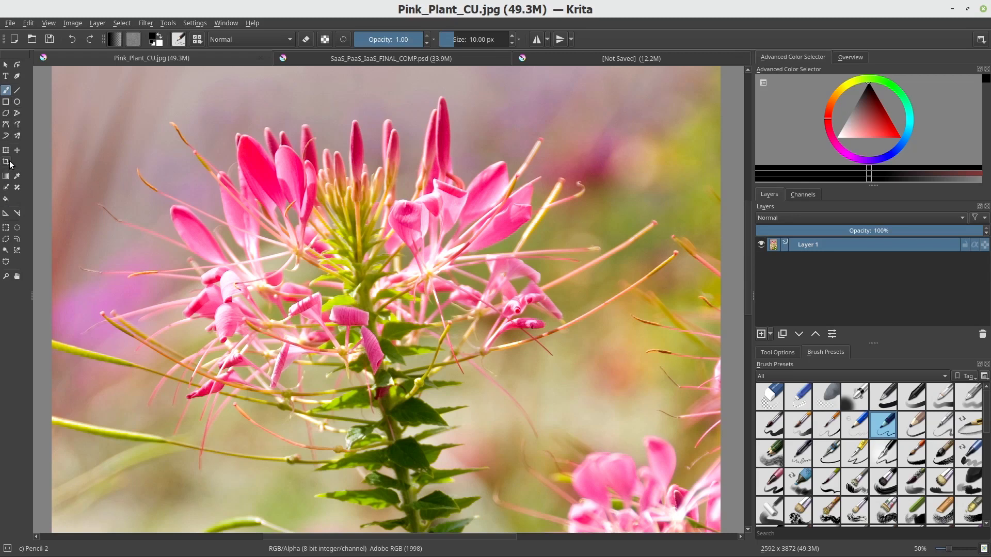
{"action": "right_click", "coordinate": [162, 155]}
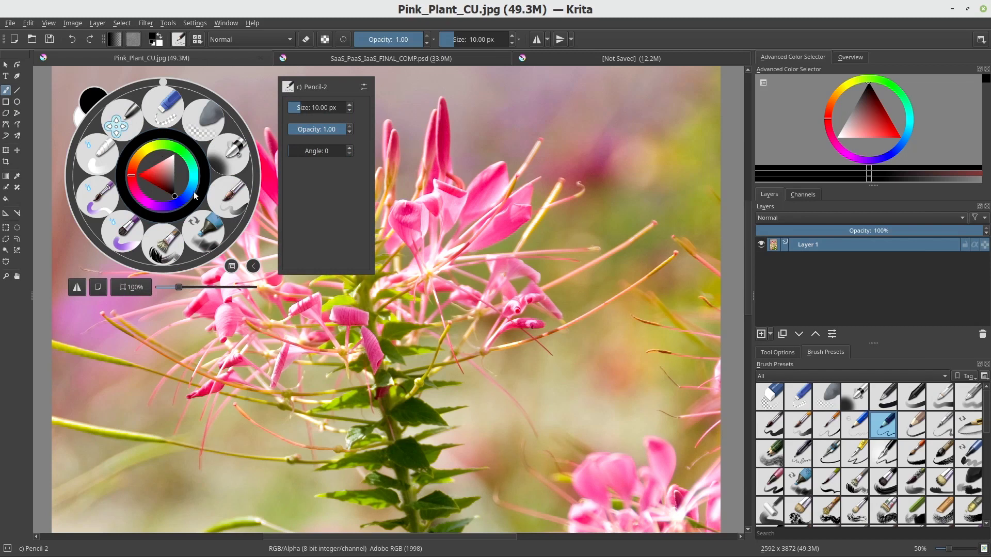
{"action": "left_click", "coordinate": [276, 350]}
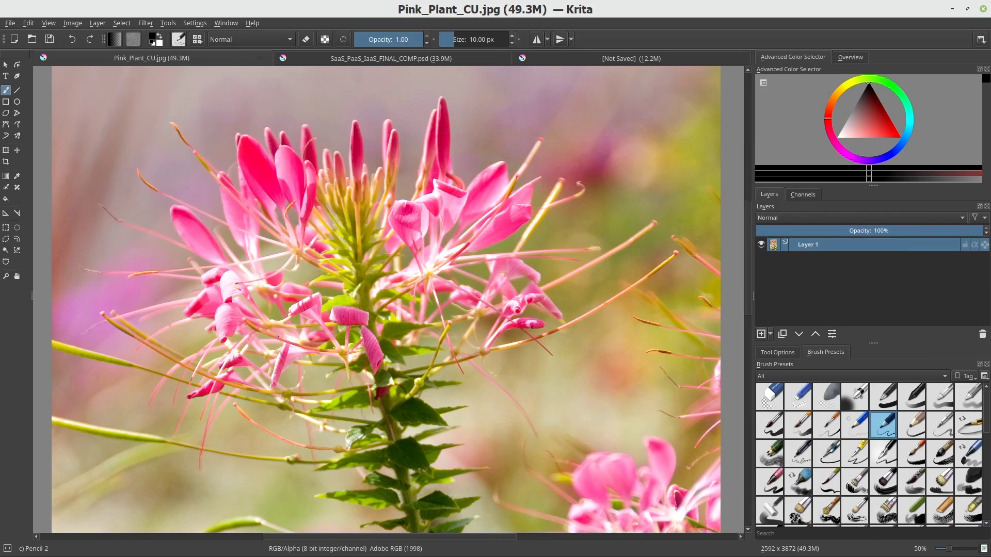
- Apply Levels to the pink flower photo with input black point 58 and white point 238
{"action": "left_click", "coordinate": [145, 24]}
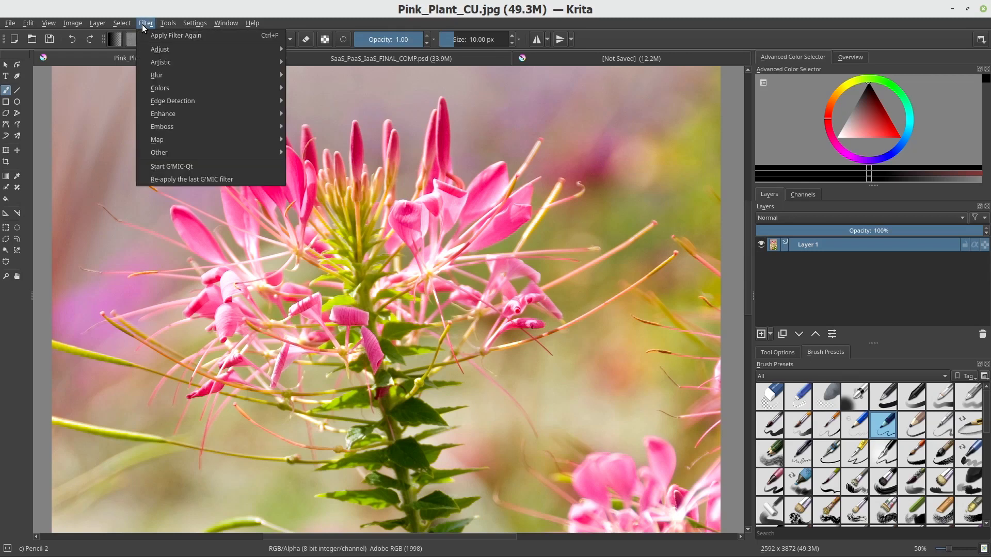
{"action": "mouse_move", "coordinate": [169, 51]}
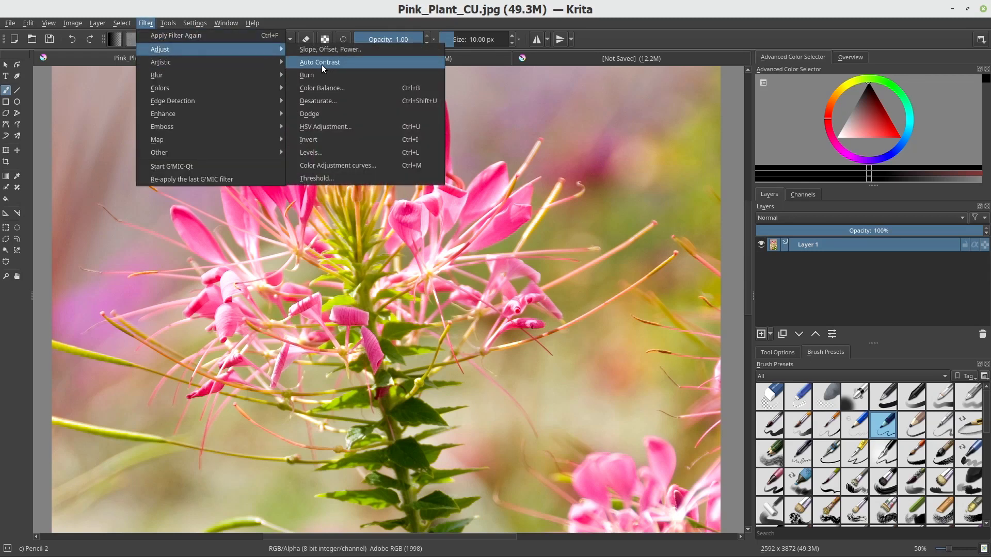
{"action": "left_click", "coordinate": [340, 153]}
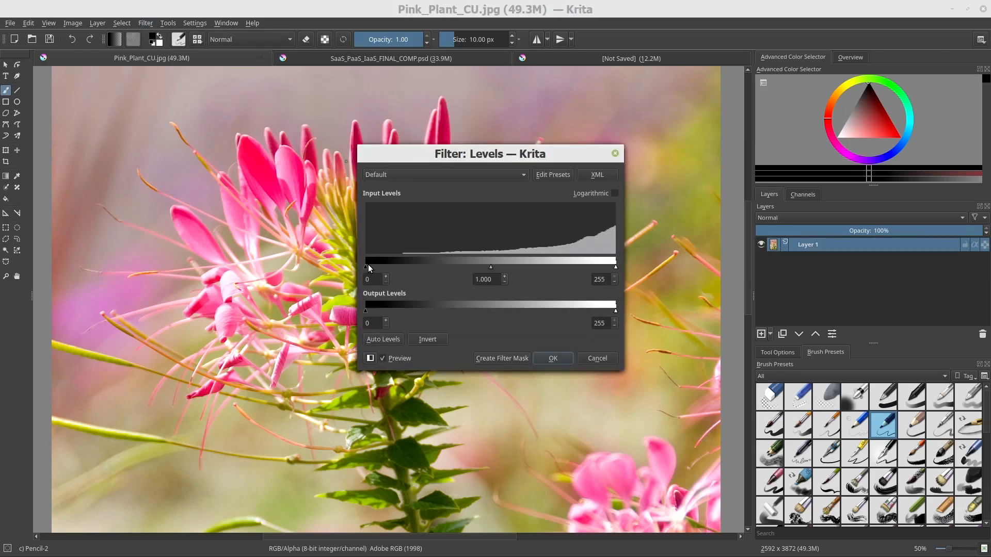
{"action": "left_click_drag", "start_coordinate": [367, 267], "coordinate": [422, 267]}
{"action": "mouse_move", "coordinate": [616, 268]}
{"action": "left_mouse_down"}
{"action": "mouse_move", "coordinate": [578, 271]}
{"action": "mouse_move", "coordinate": [599, 268]}
{"action": "left_mouse_up"}
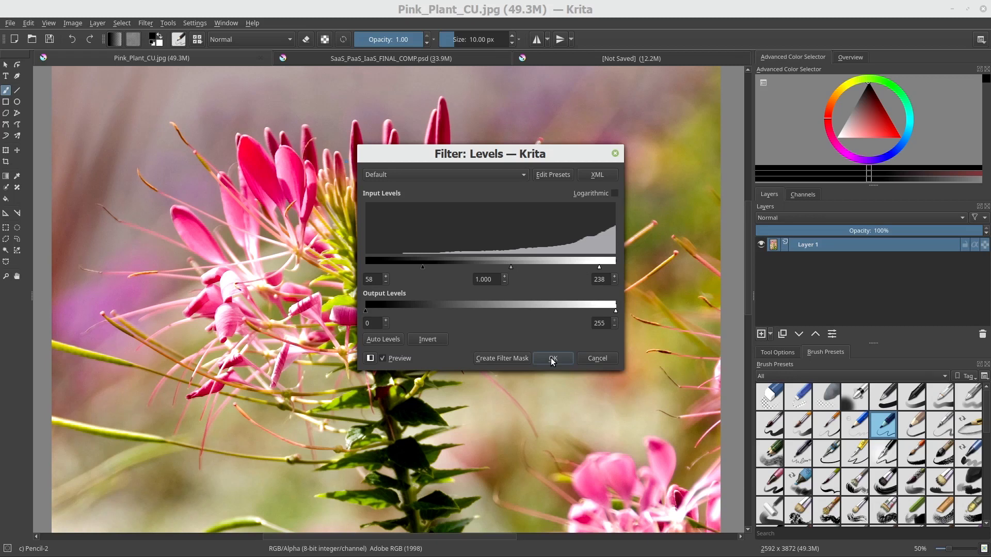
{"action": "left_click", "coordinate": [552, 359]}
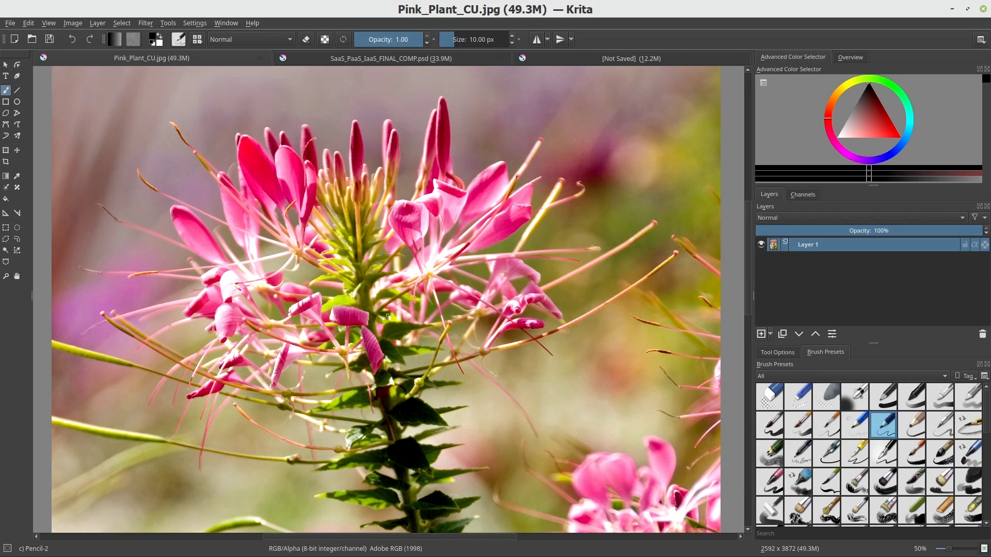
{"action": "left_click", "coordinate": [351, 58]}
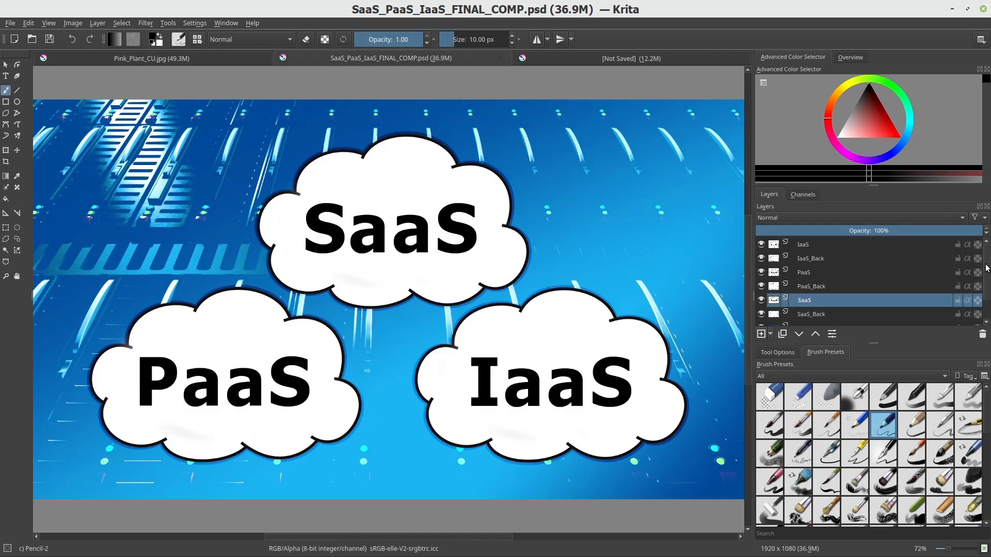
{"action": "left_click_drag", "start_coordinate": [987, 269], "coordinate": [986, 302]}
{"action": "left_click", "coordinate": [761, 301]}
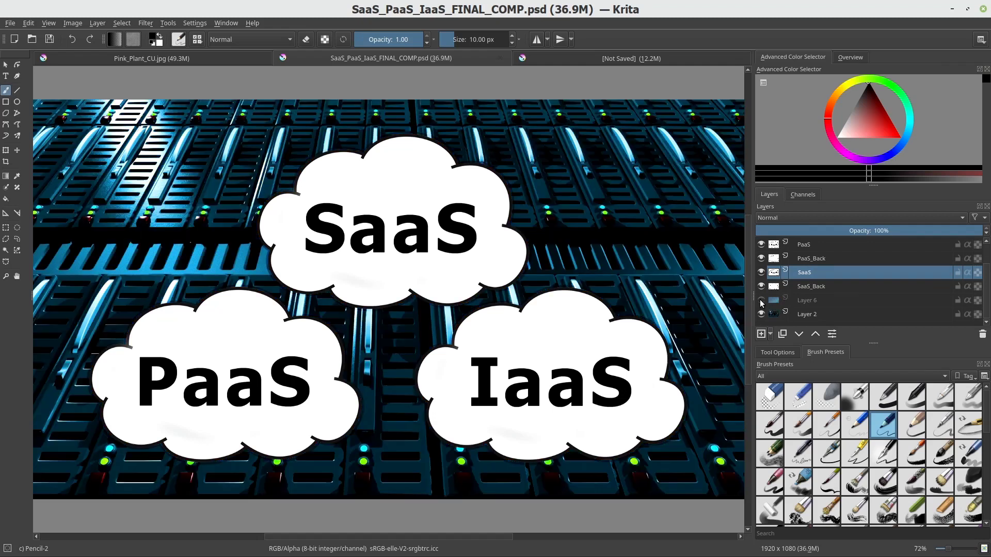
{"action": "left_click", "coordinate": [761, 301]}
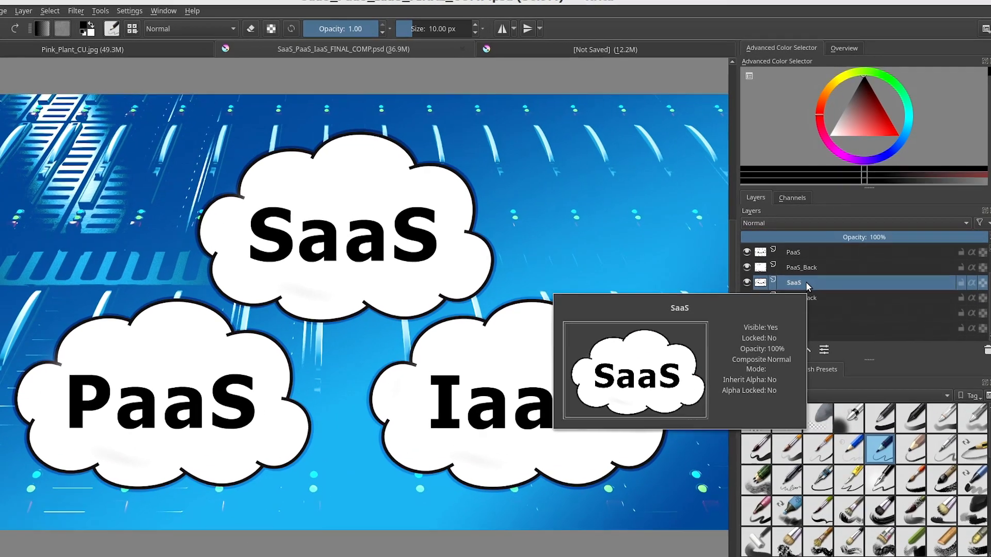
{"action": "right_click", "coordinate": [817, 272]}
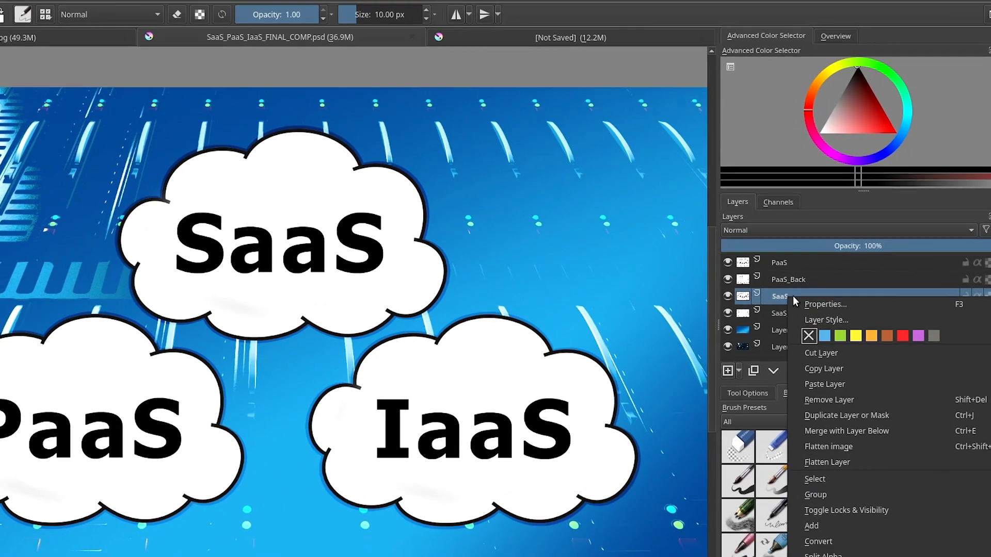
{"action": "left_click", "coordinate": [799, 305]}
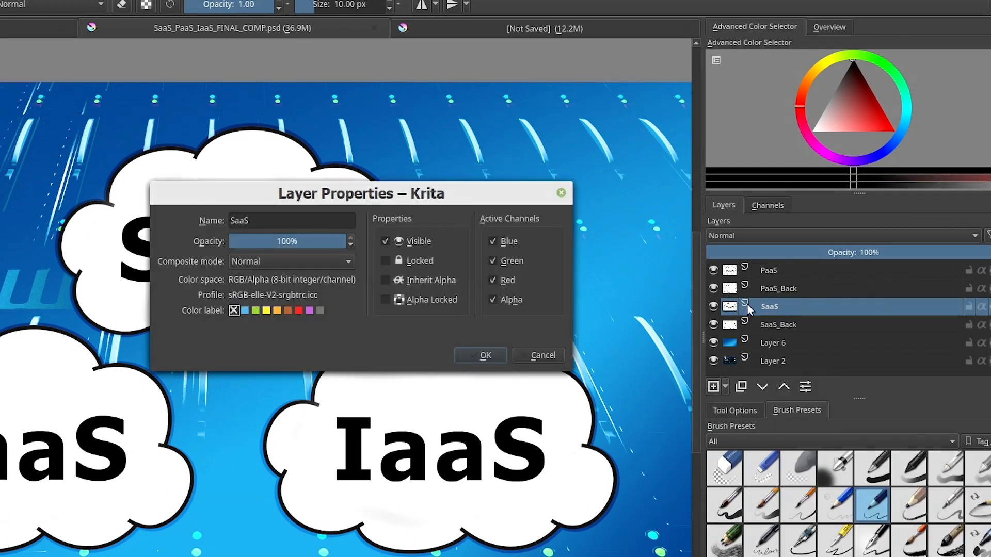
{"action": "left_click", "coordinate": [348, 261]}
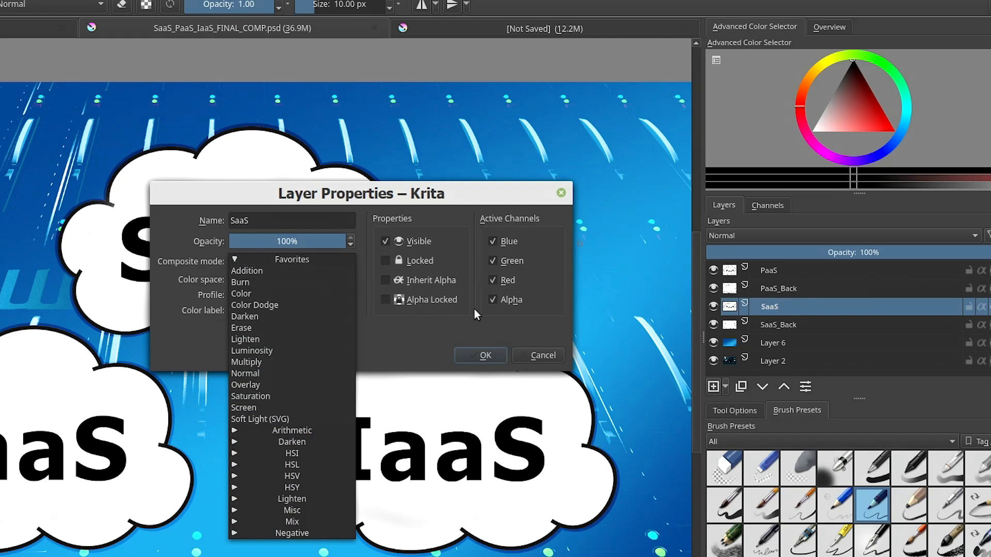
{"action": "left_click", "coordinate": [532, 357]}
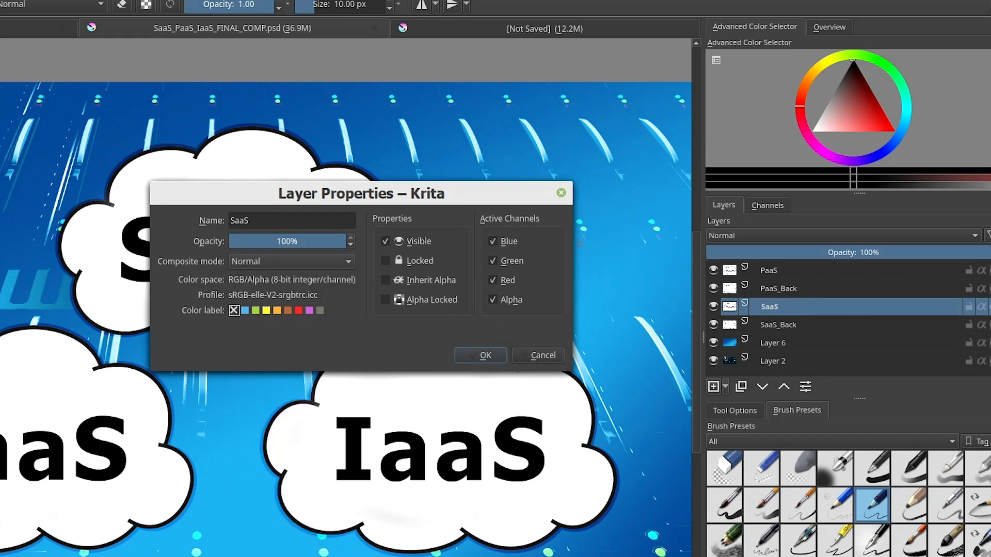
{"action": "left_click", "coordinate": [560, 194]}
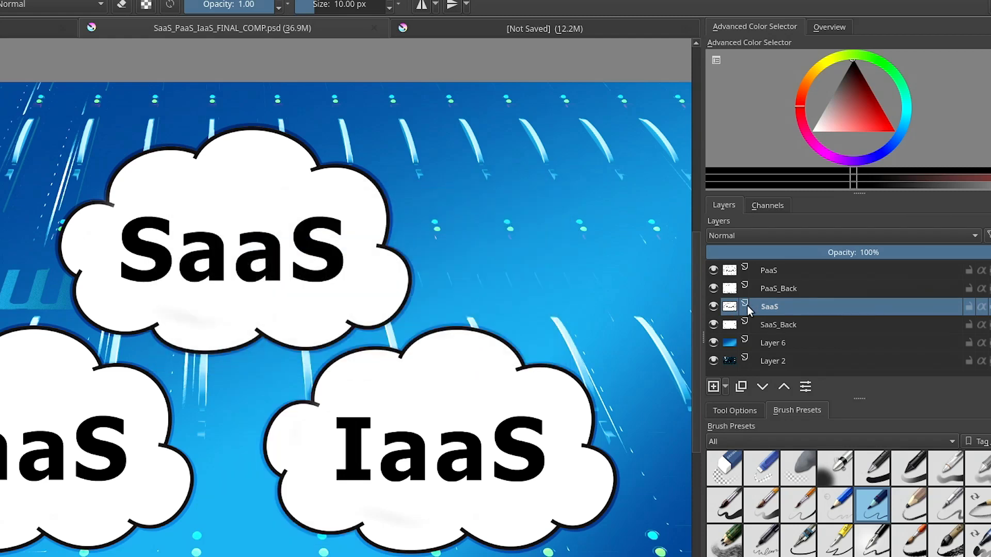
{"action": "right_click", "coordinate": [763, 309]}
{"action": "left_click", "coordinate": [784, 333]}
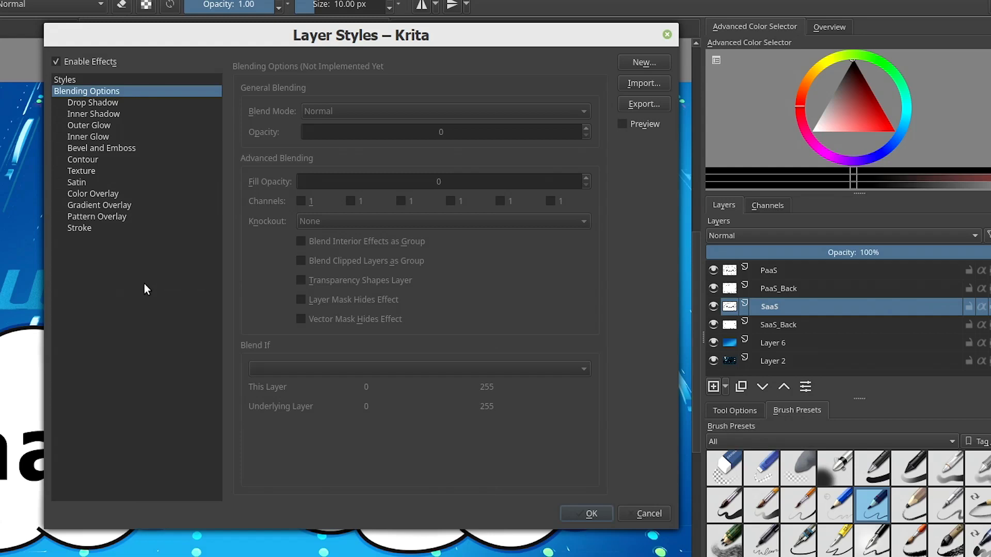
{"action": "left_click", "coordinate": [667, 34]}
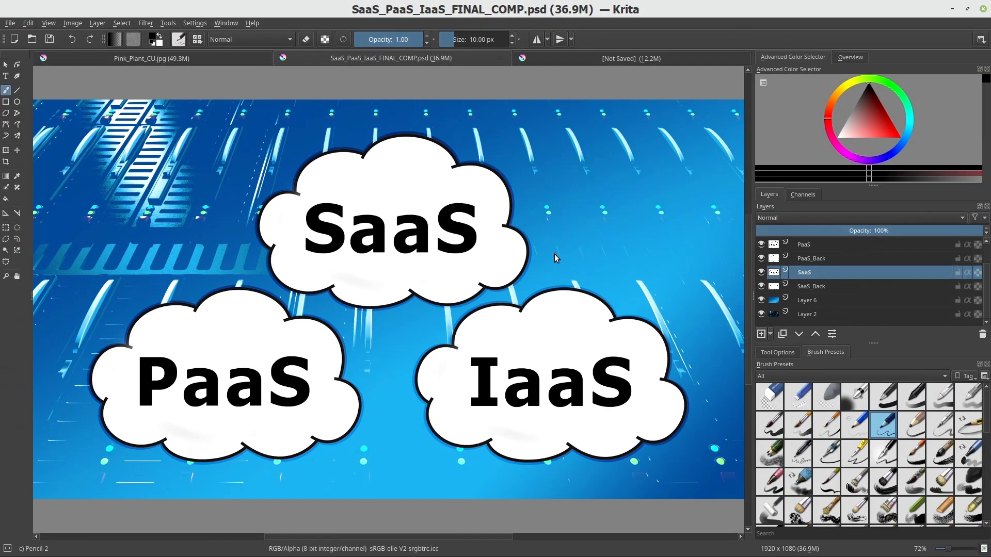
- In the unsaved document, add a new text box below the existing line containing 'Hello'
{"action": "left_click", "coordinate": [595, 57]}
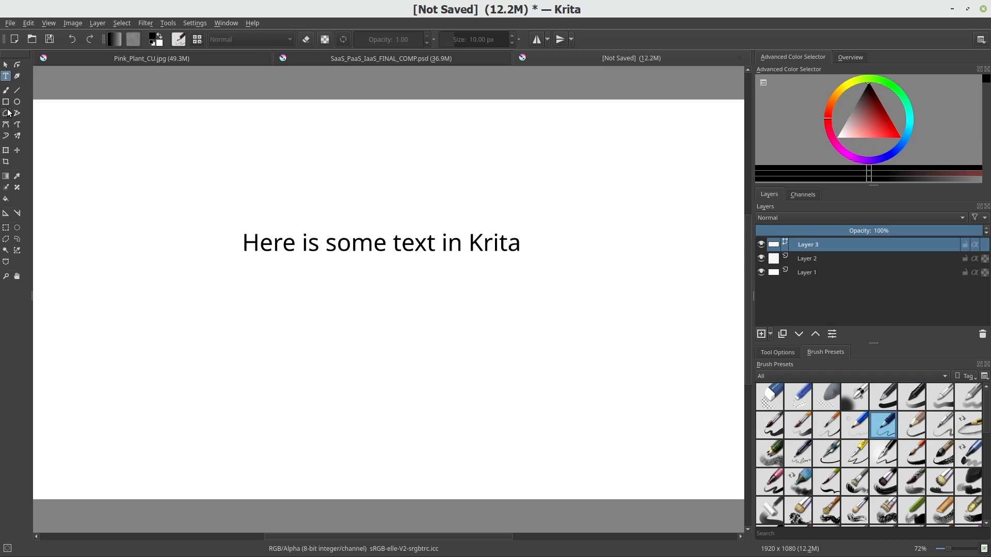
{"action": "left_click_drag", "start_coordinate": [212, 287], "coordinate": [626, 434]}
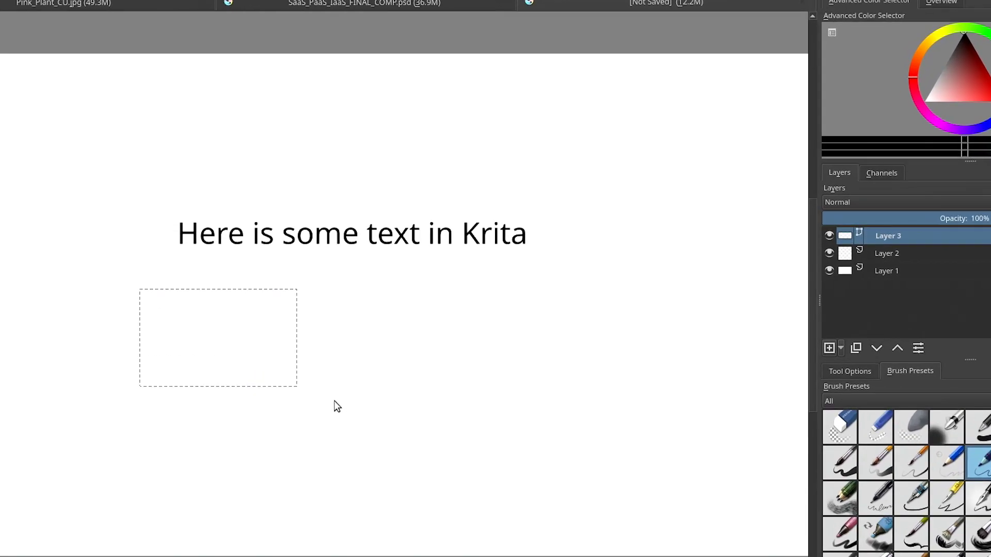
{"action": "left_click_drag", "start_coordinate": [676, 495], "coordinate": [677, 495]}
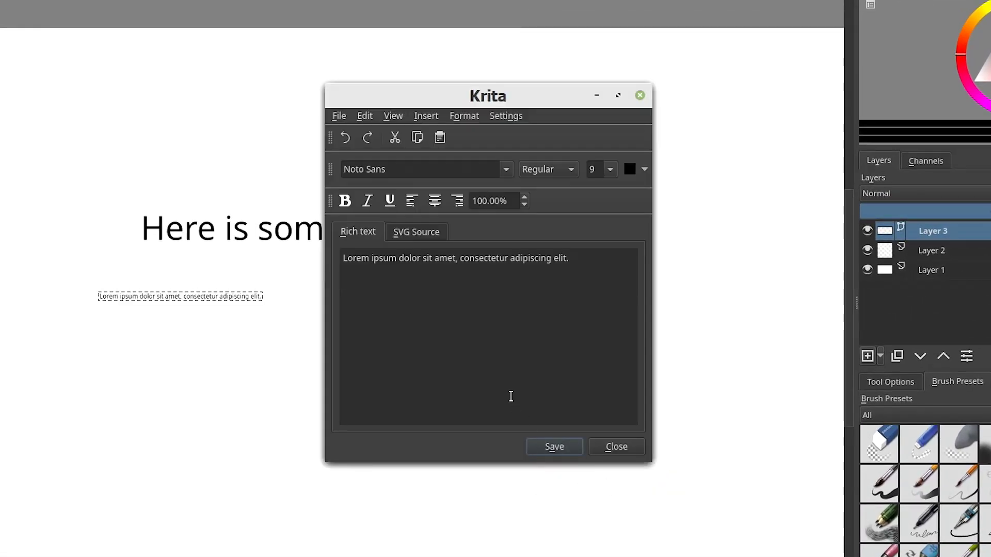
{"action": "left_click_drag", "start_coordinate": [572, 258], "coordinate": [253, 236]}
{"action": "type", "text": "Hello"}
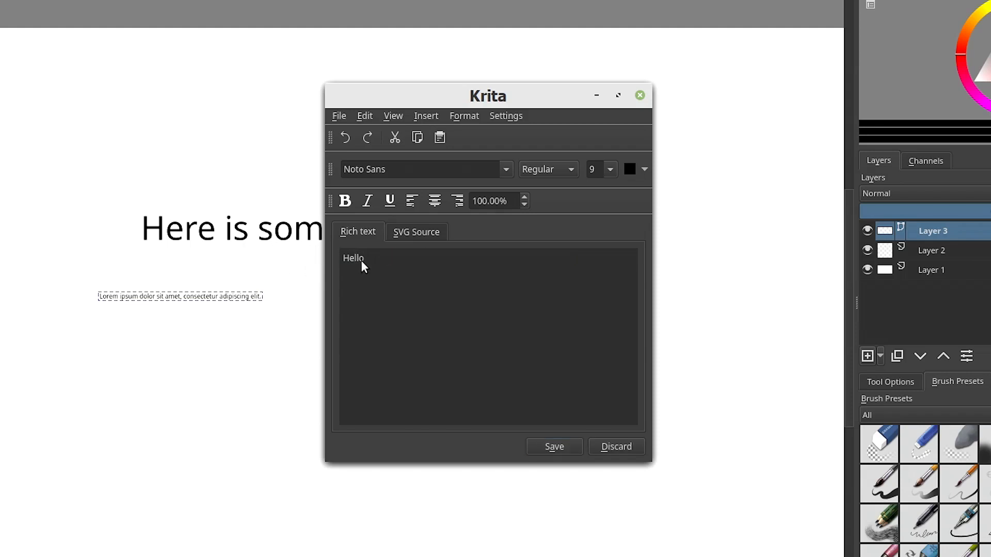
- Make Hello 36 point, apply it to the canvas, and return to the cloud composite
{"action": "left_click_drag", "start_coordinate": [374, 257], "coordinate": [337, 257]}
{"action": "left_click", "coordinate": [610, 170]}
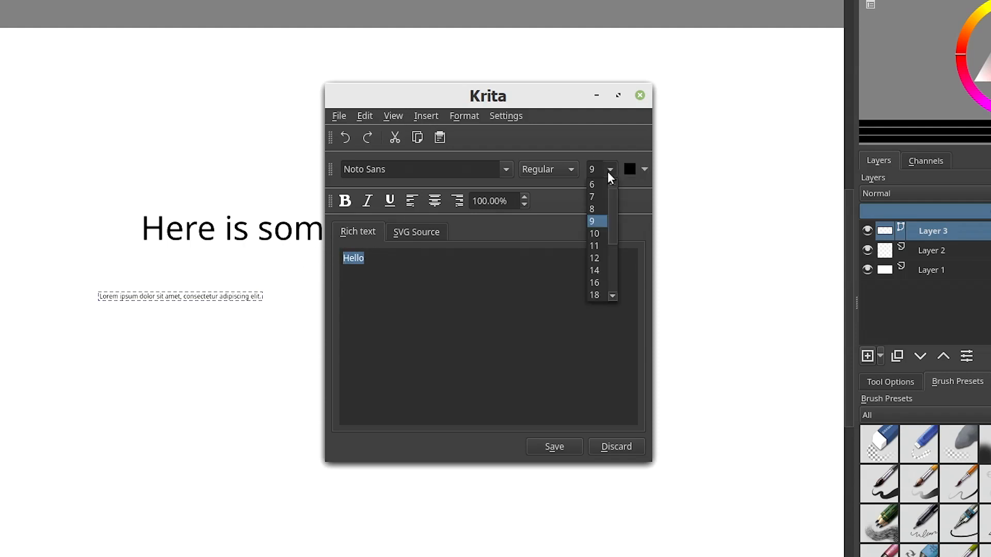
{"action": "scroll", "coordinate": [606, 248], "scroll_direction": "down", "scroll_amount": 3}
{"action": "left_click", "coordinate": [595, 283]}
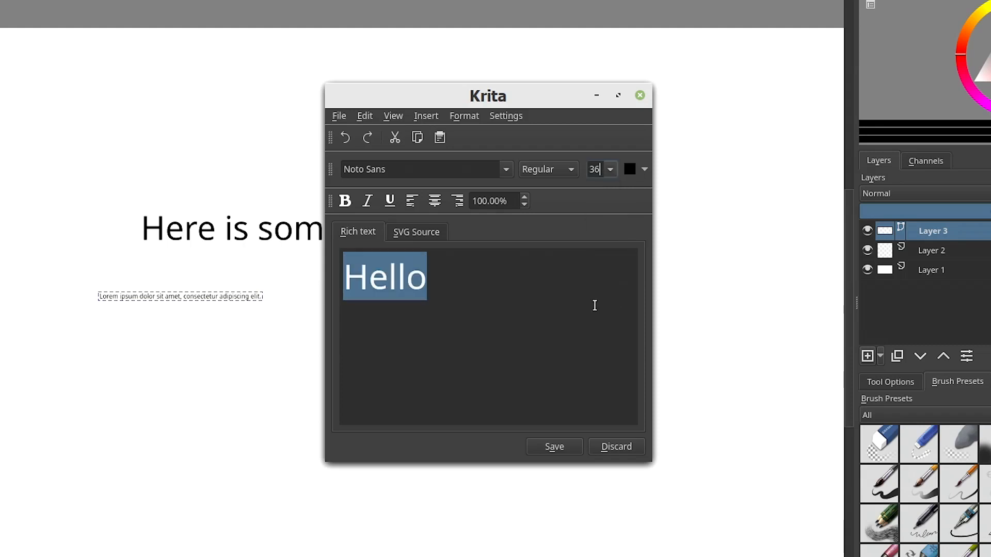
{"action": "left_click", "coordinate": [555, 447]}
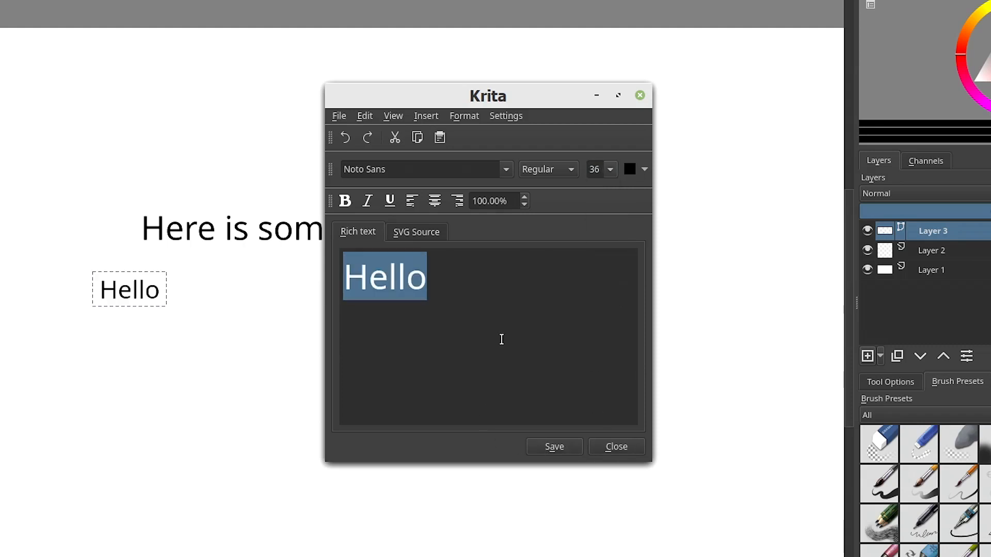
{"action": "left_click", "coordinate": [640, 95]}
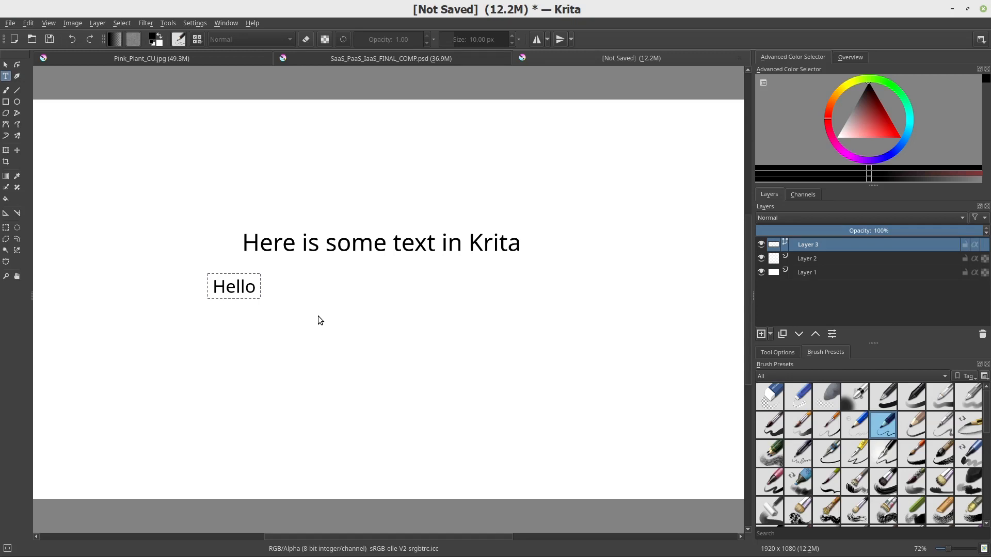
{"action": "left_click", "coordinate": [360, 61]}
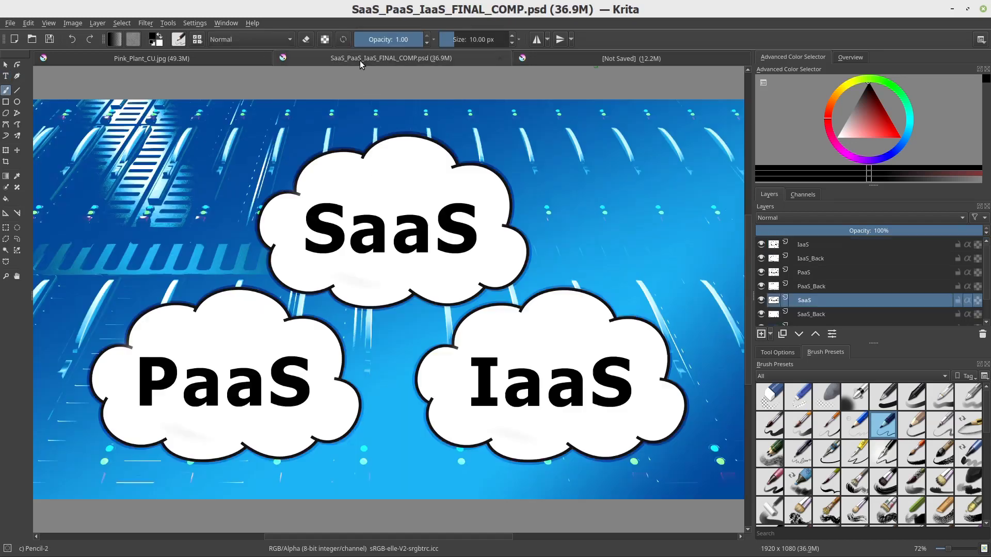
- Open Pi_4B_Plus_ACTIVE_Cooling_Table.psd in Krita as a new document tab
{"action": "left_click", "coordinate": [11, 23]}
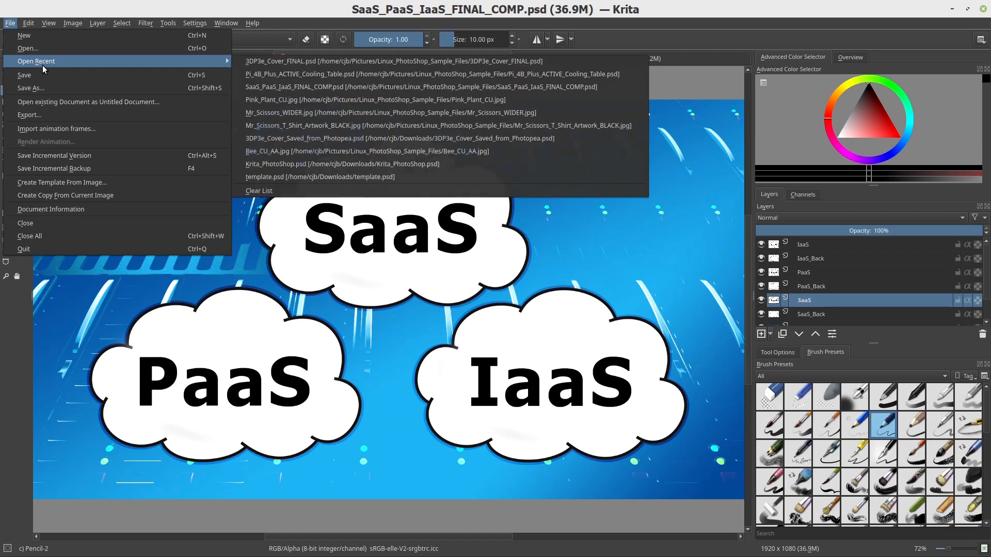
{"action": "left_click", "coordinate": [40, 50]}
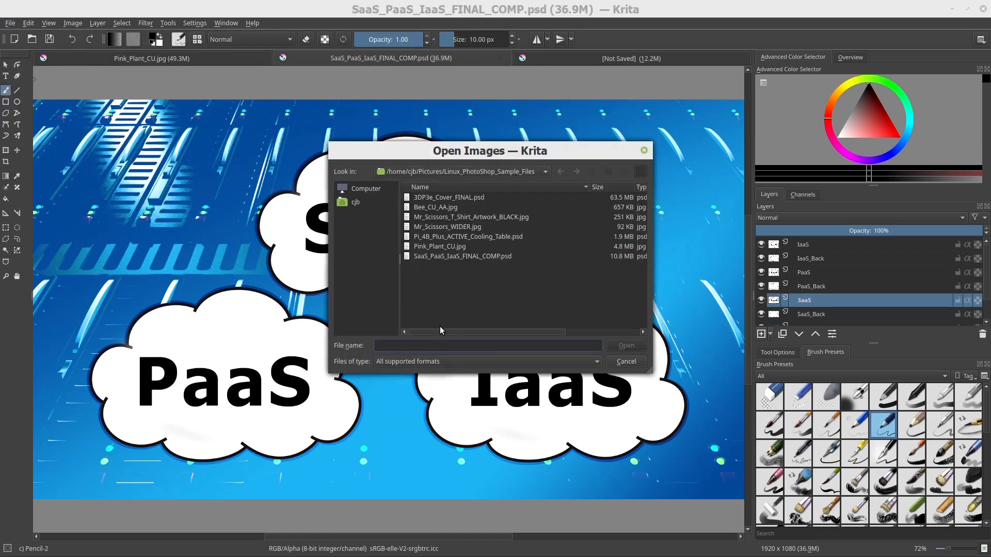
{"action": "left_click", "coordinate": [475, 236]}
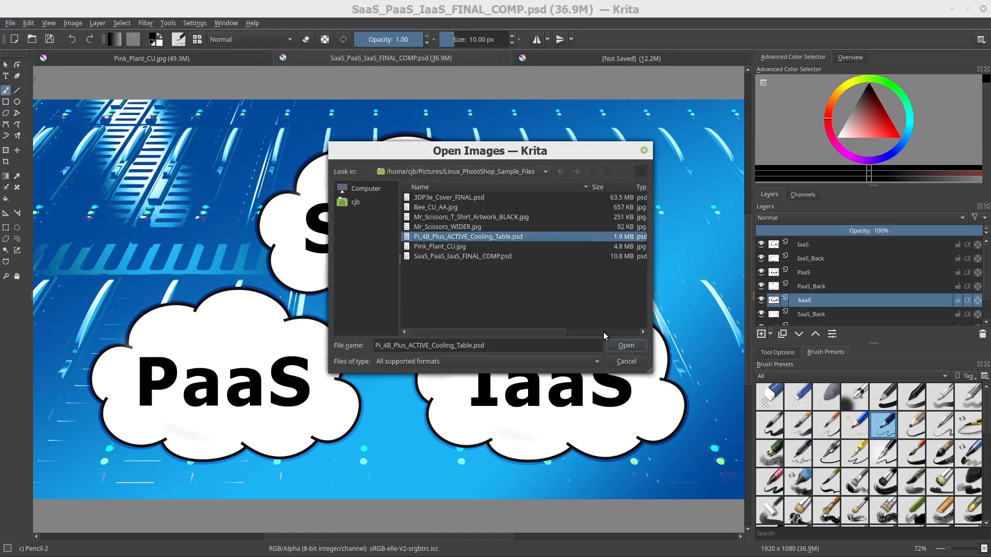
{"action": "left_click", "coordinate": [615, 348]}
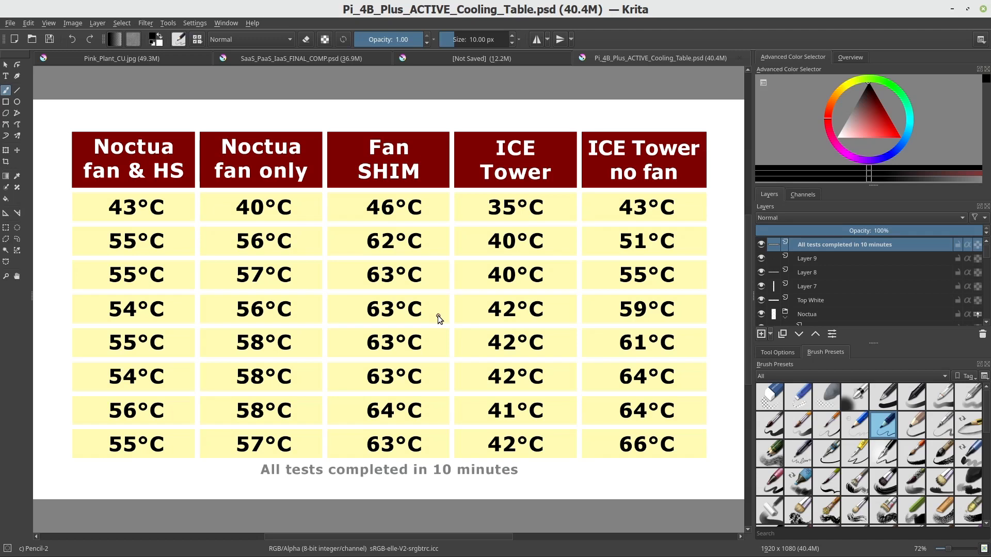
{"action": "left_click", "coordinate": [10, 24]}
- Open the CMYK book cover 3DP3e_Cover_FINAL.psd, then bring up the new-document settings
{"action": "left_click", "coordinate": [23, 48]}
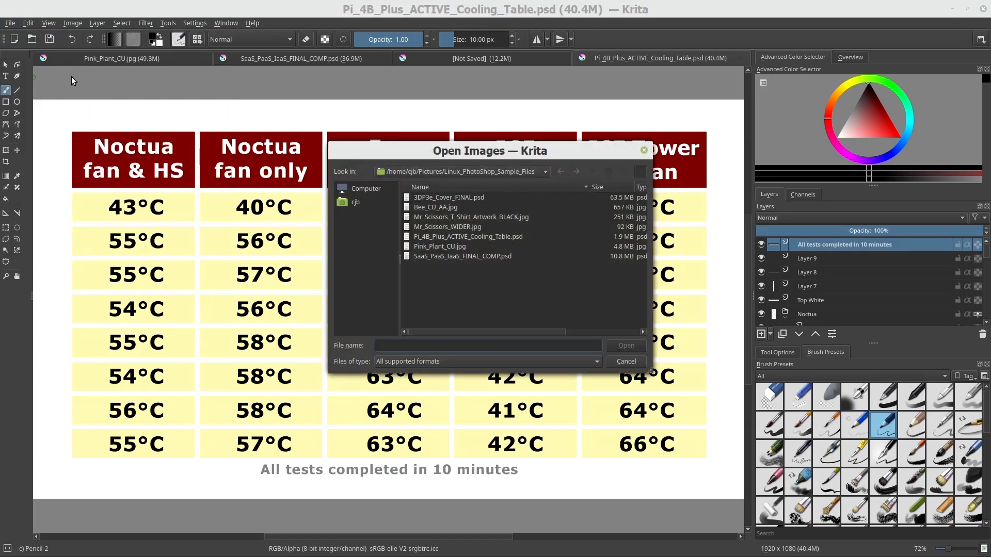
{"action": "left_click", "coordinate": [425, 197]}
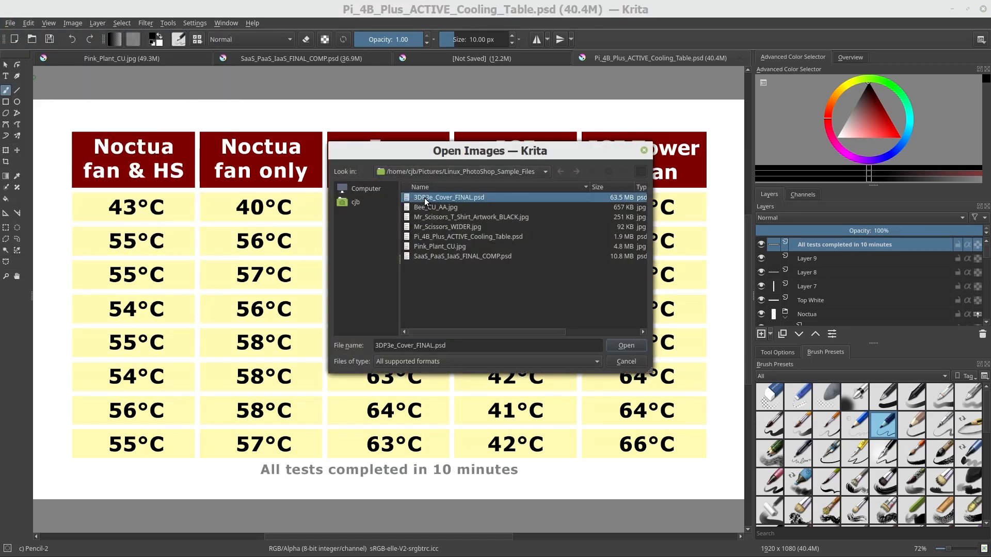
{"action": "left_click", "coordinate": [618, 348]}
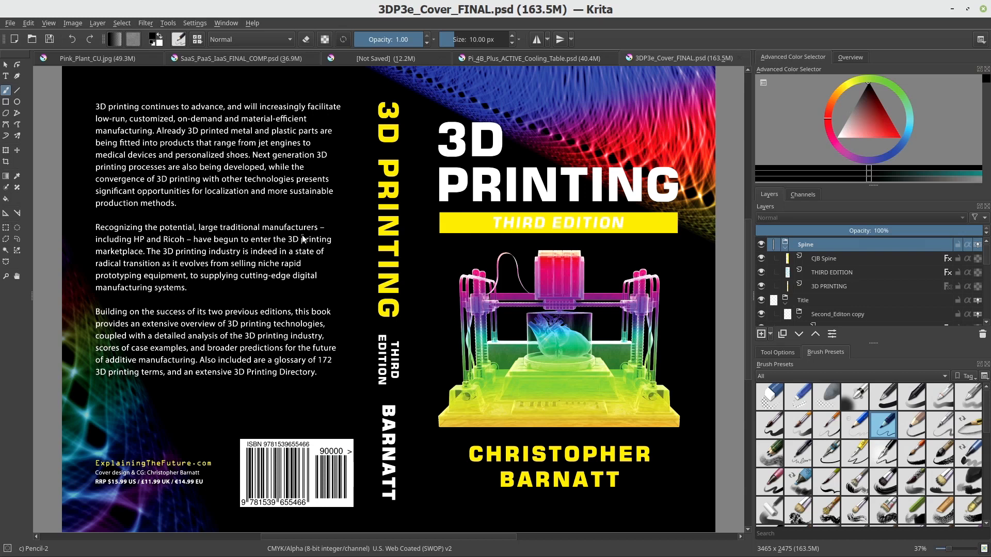
{"action": "left_click", "coordinate": [10, 23]}
{"action": "left_click", "coordinate": [21, 34]}
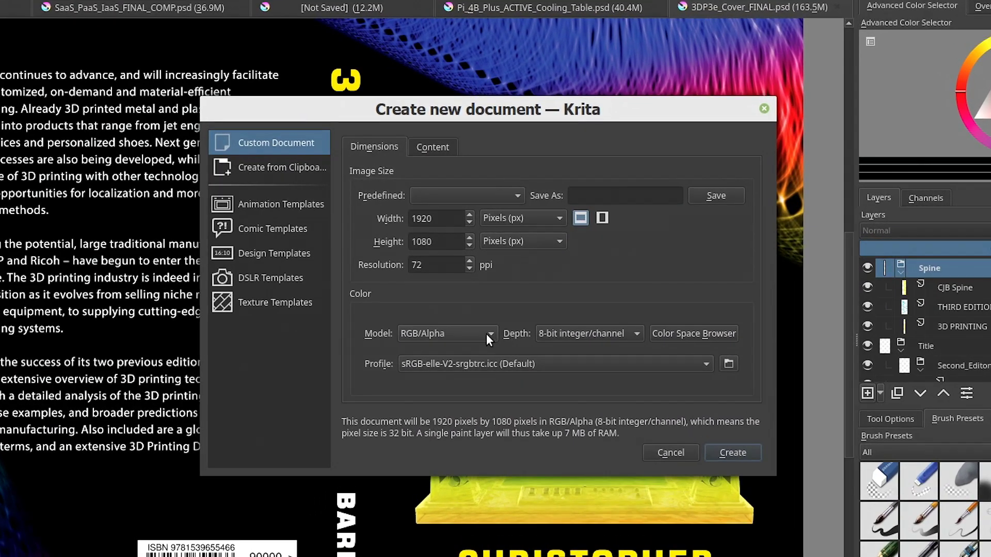
- Check which colour models the Create new document Model list offers
{"action": "left_click", "coordinate": [486, 309]}
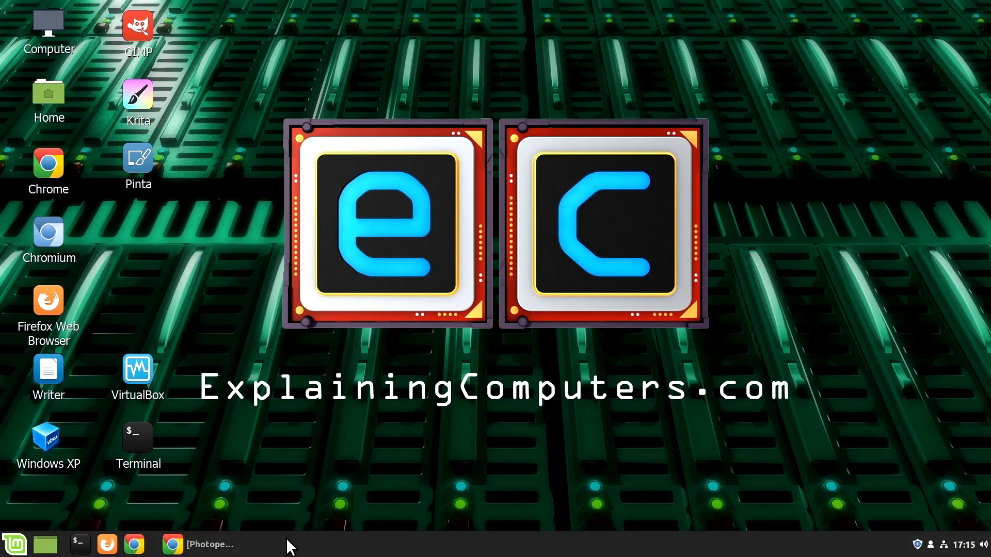
- Restore the Photopea browser window showing Pink_Plant_CU.psd and click into the address bar
{"action": "left_click", "coordinate": [207, 545]}
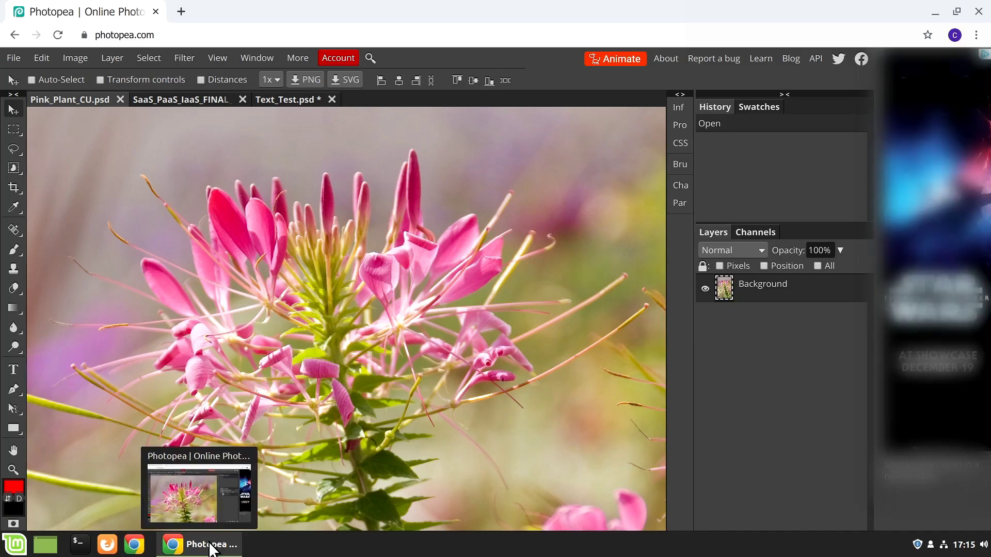
{"action": "left_click", "coordinate": [175, 41]}
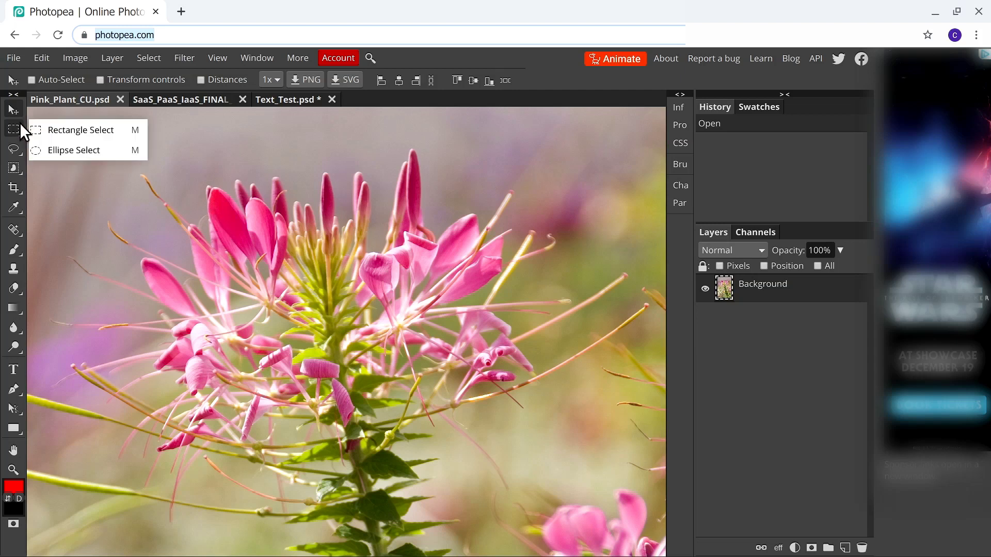
- Apply Levels to the flower photo, raising the black point to 60 and lowering white to 226
{"action": "mouse_move", "coordinate": [17, 325]}
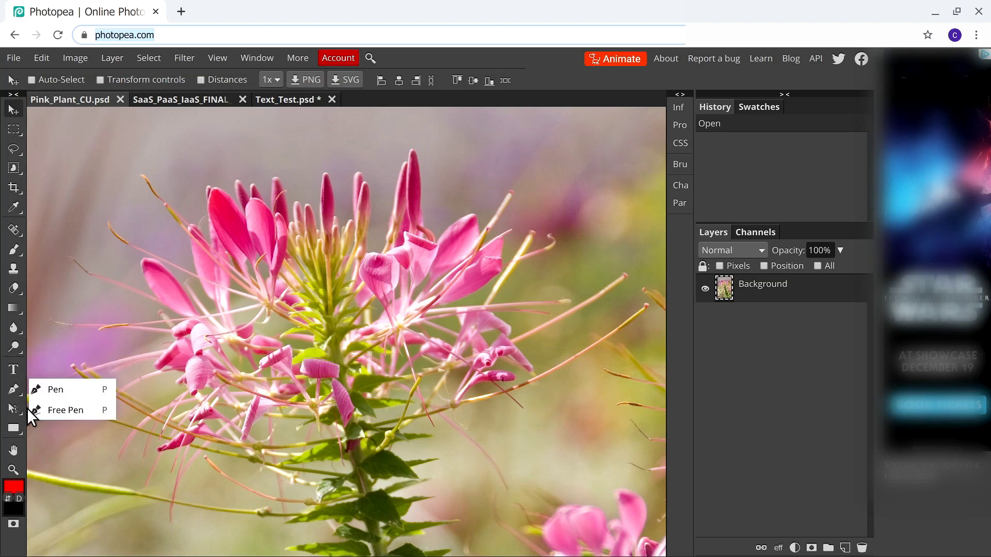
{"action": "left_click", "coordinate": [44, 56]}
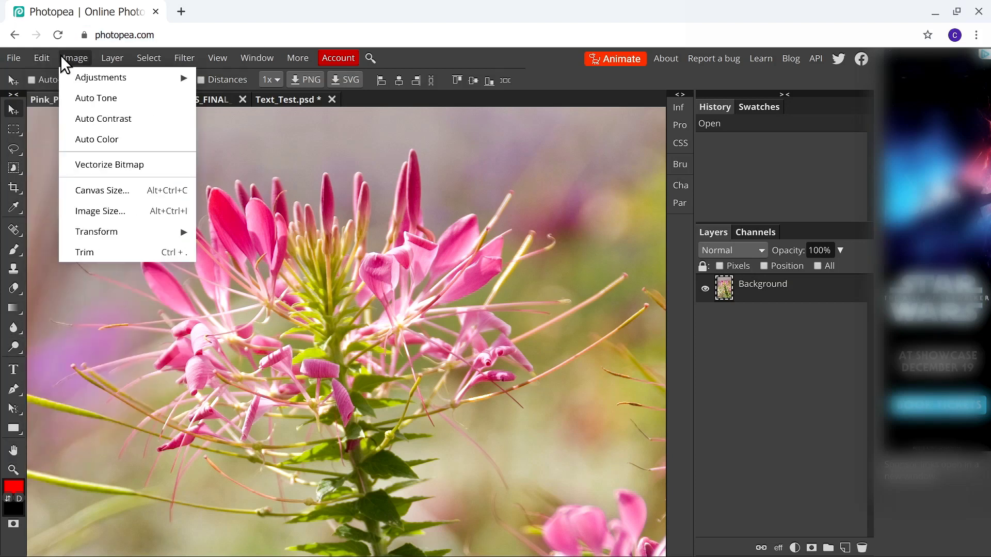
{"action": "mouse_move", "coordinate": [72, 76]}
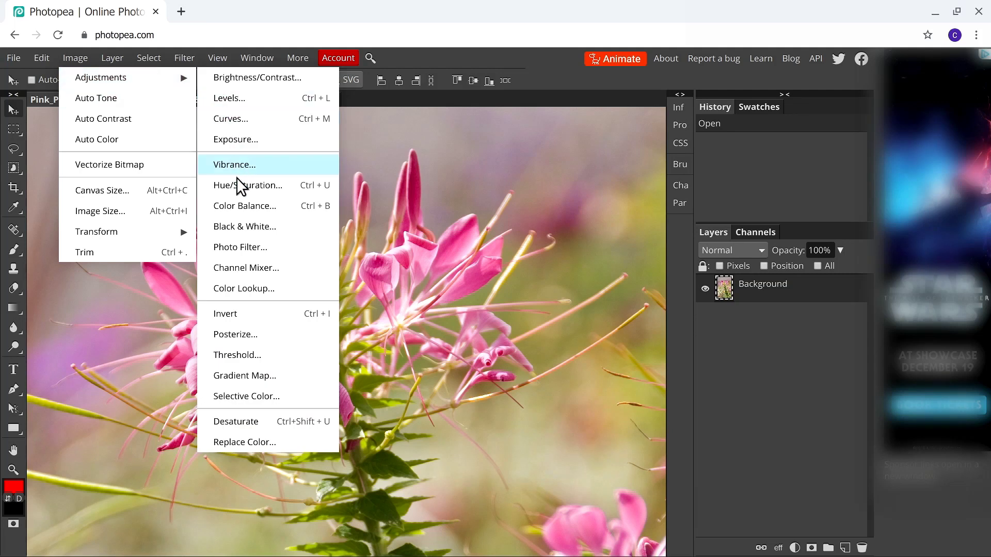
{"action": "left_click", "coordinate": [238, 97]}
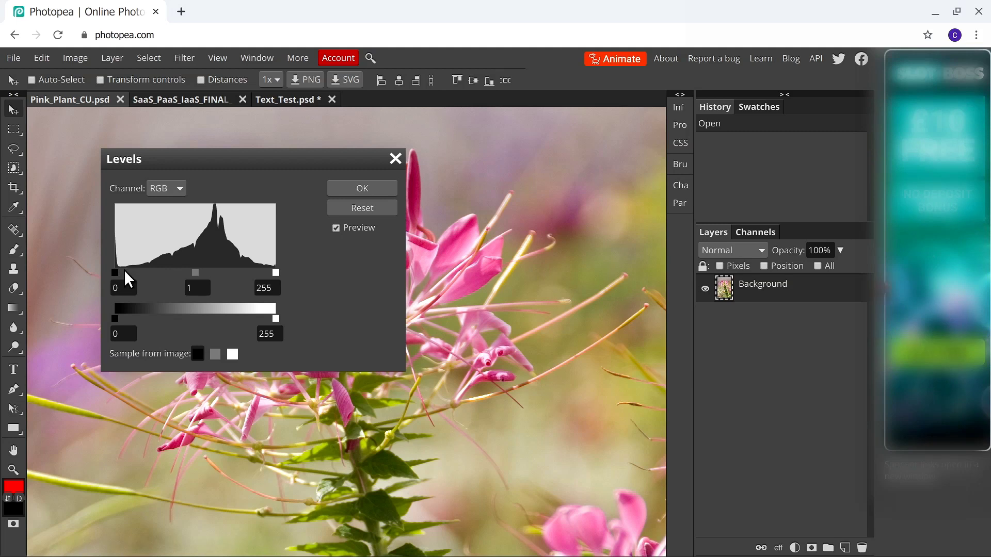
{"action": "left_click_drag", "start_coordinate": [126, 270], "coordinate": [169, 270]}
{"action": "left_click_drag", "start_coordinate": [273, 271], "coordinate": [249, 266]}
{"action": "left_click", "coordinate": [356, 189]}
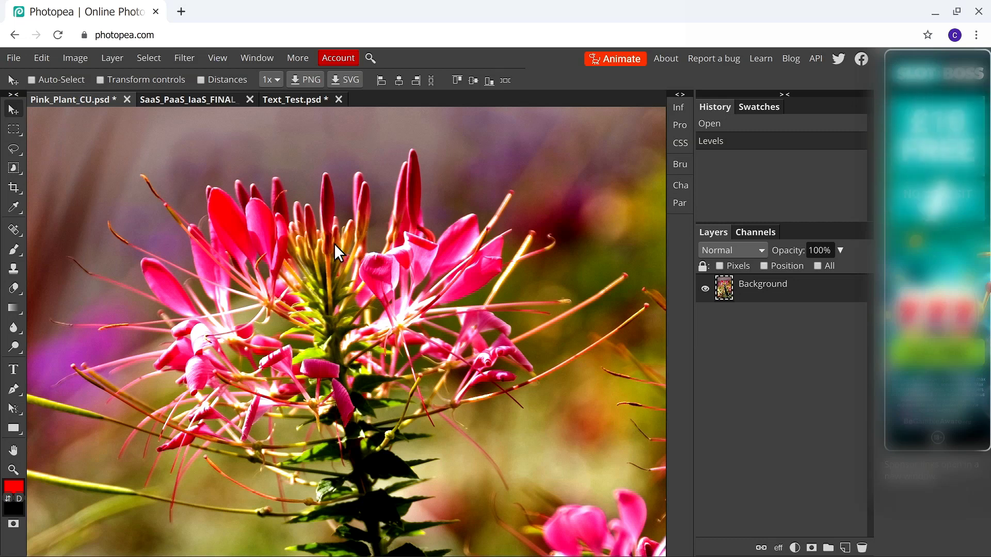
{"action": "left_click", "coordinate": [192, 99]}
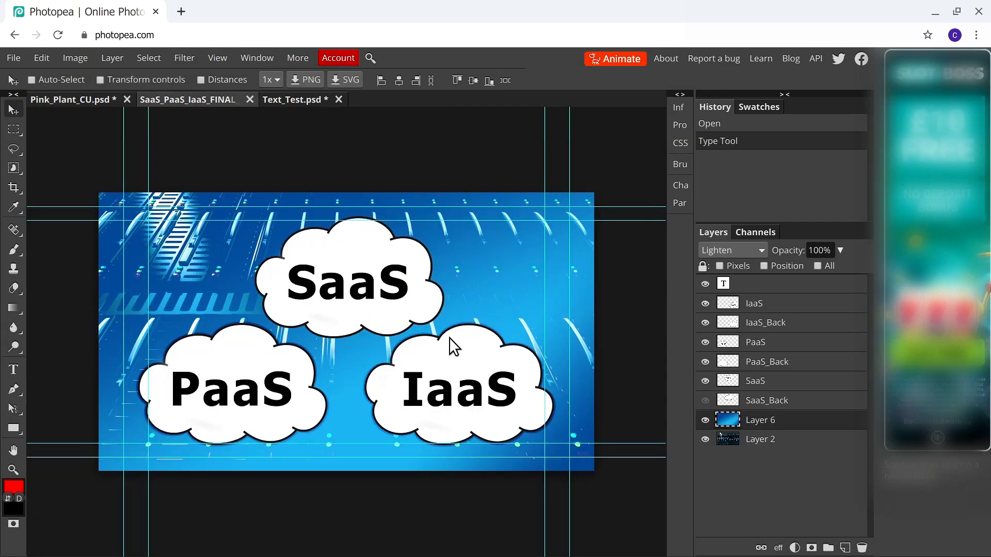
{"action": "left_click", "coordinate": [705, 420]}
{"action": "left_click", "coordinate": [705, 420]}
{"action": "left_click", "coordinate": [706, 342]}
{"action": "left_click", "coordinate": [706, 342]}
{"action": "right_click", "coordinate": [738, 342]}
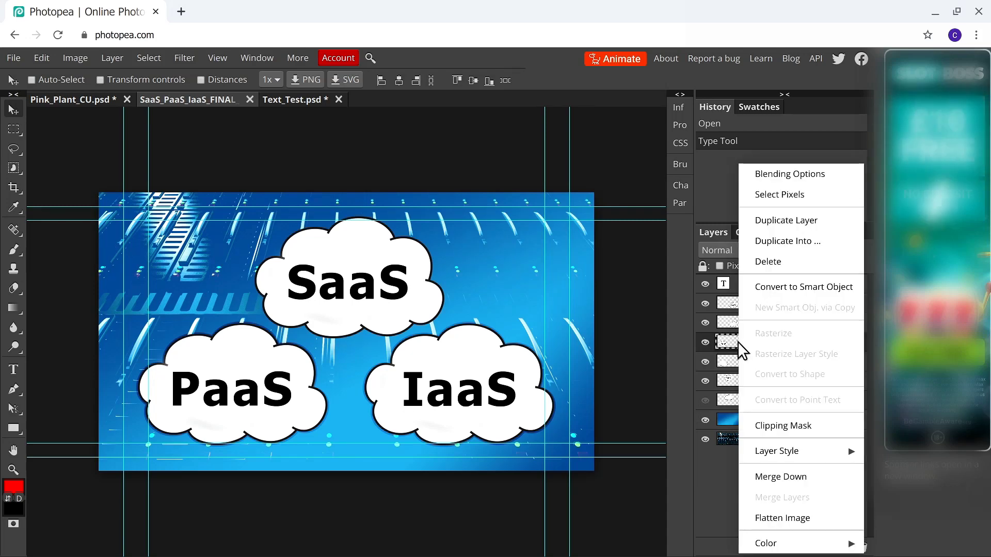
{"action": "left_click", "coordinate": [764, 173]}
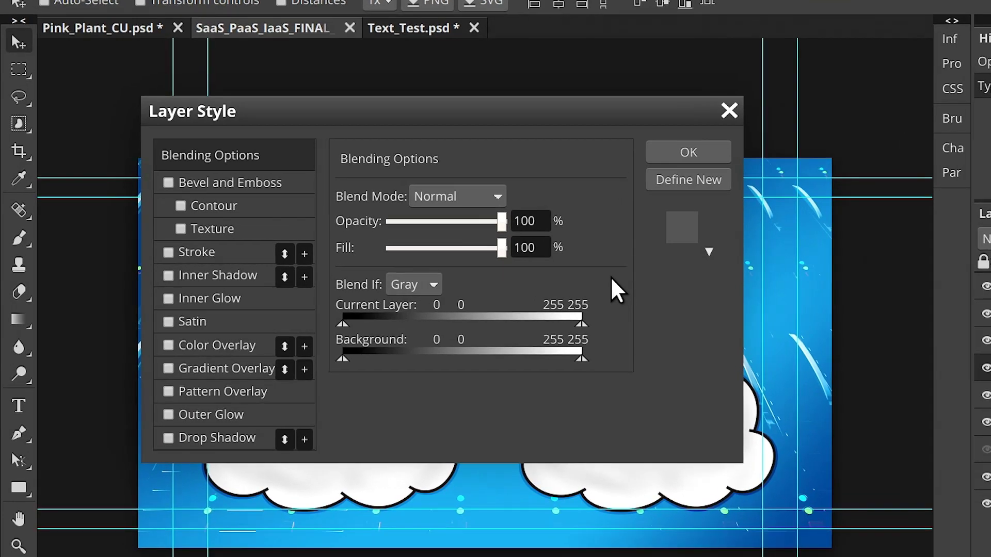
{"action": "left_click", "coordinate": [491, 196]}
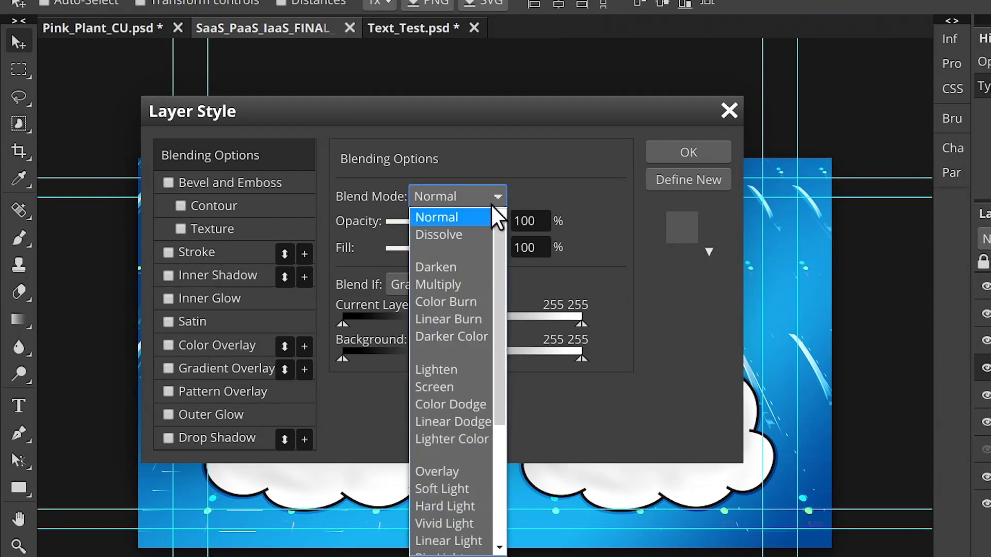
{"action": "left_click", "coordinate": [534, 152]}
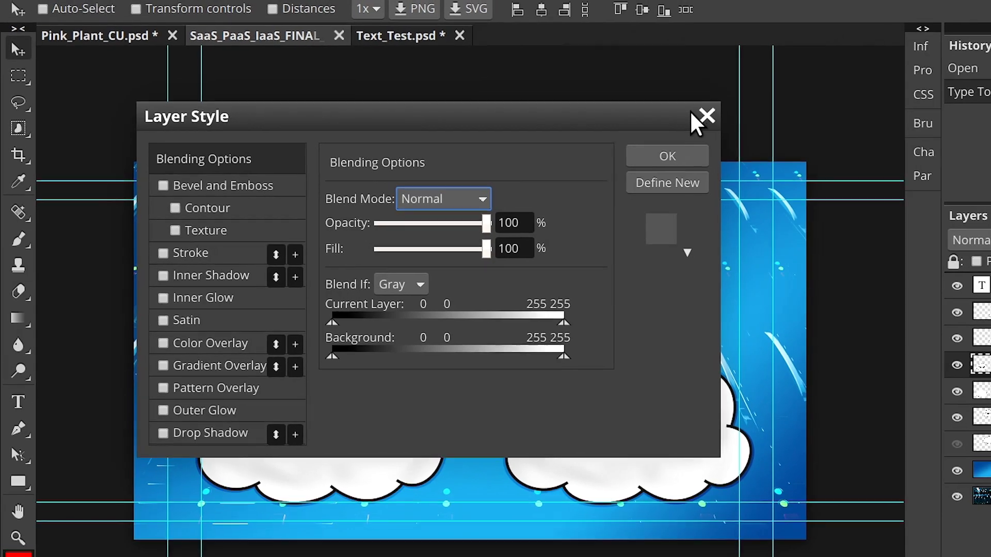
{"action": "left_click", "coordinate": [729, 111]}
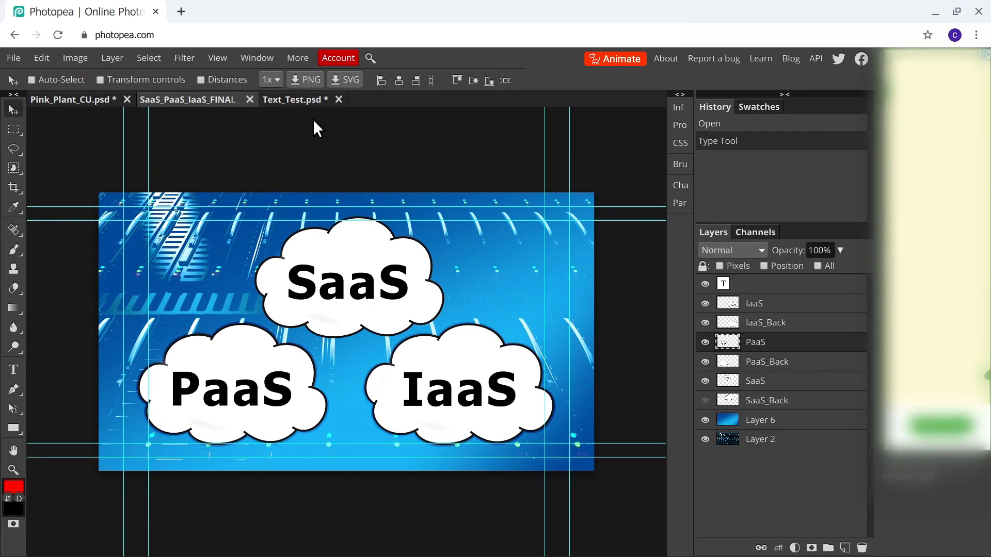
- Bring Text_Test forward and select the line 'This is some text' with the Type tool
{"action": "left_click", "coordinate": [293, 99]}
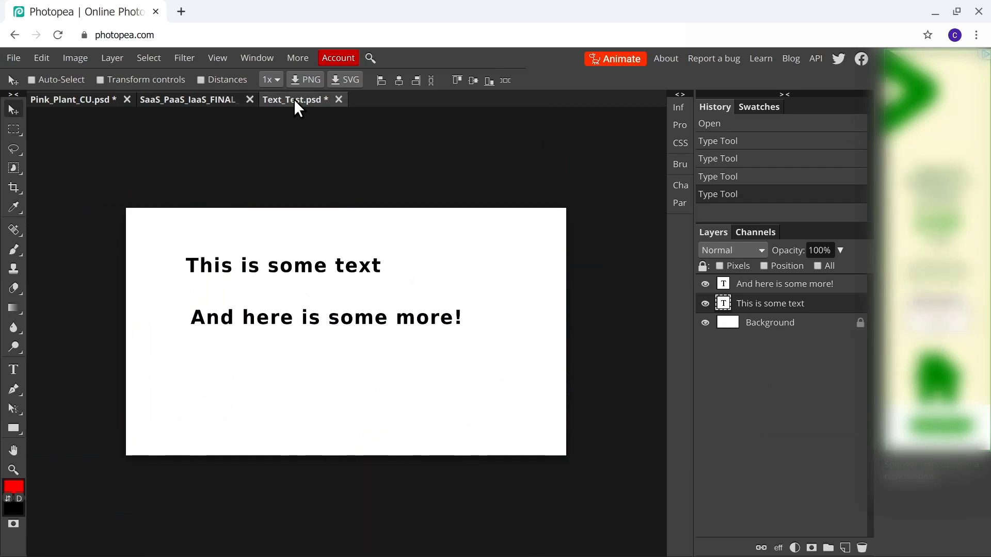
{"action": "left_click", "coordinate": [13, 369]}
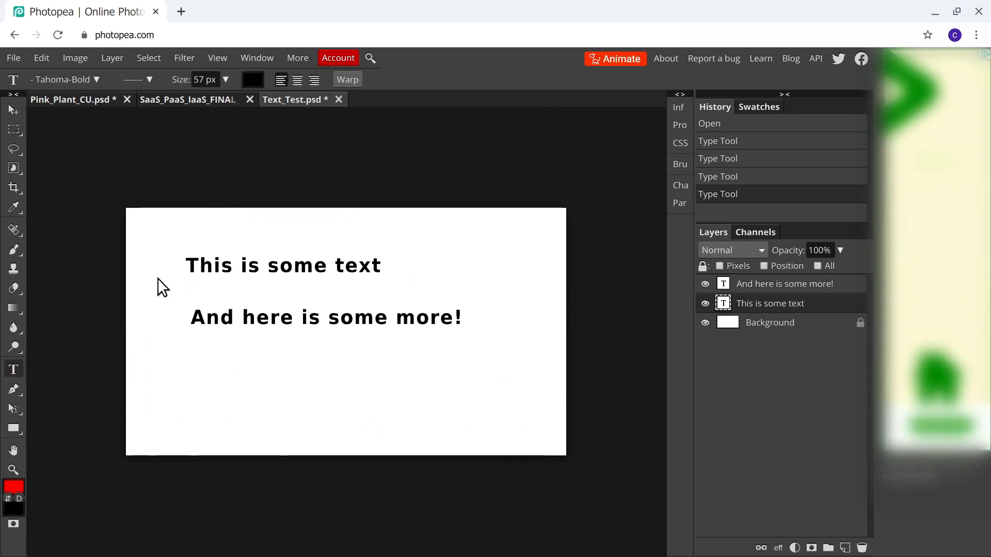
{"action": "left_click", "coordinate": [204, 268]}
{"action": "left_click_drag", "start_coordinate": [187, 266], "coordinate": [386, 273]}
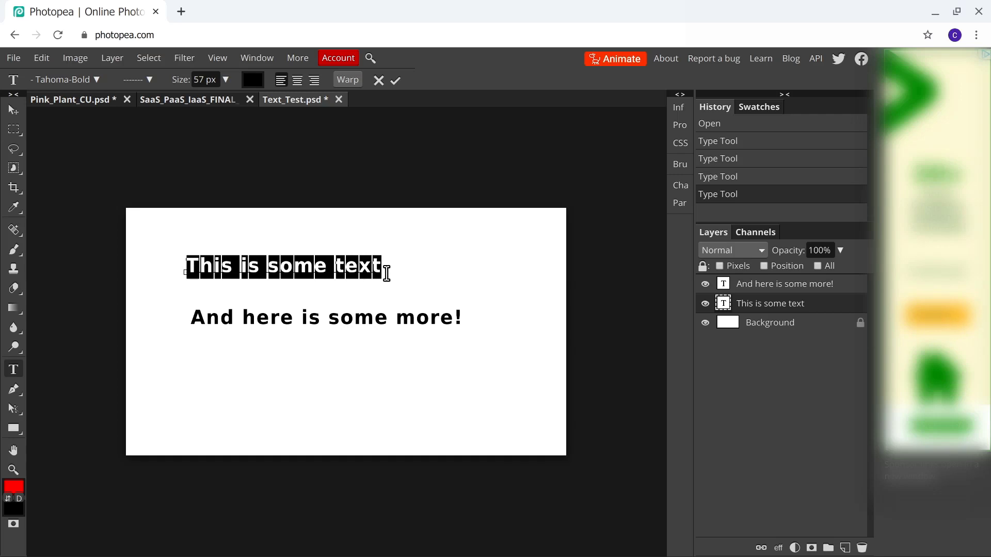
- Inspect the character font list and paragraph settings, then finish editing without changing the text
{"action": "left_click", "coordinate": [681, 184]}
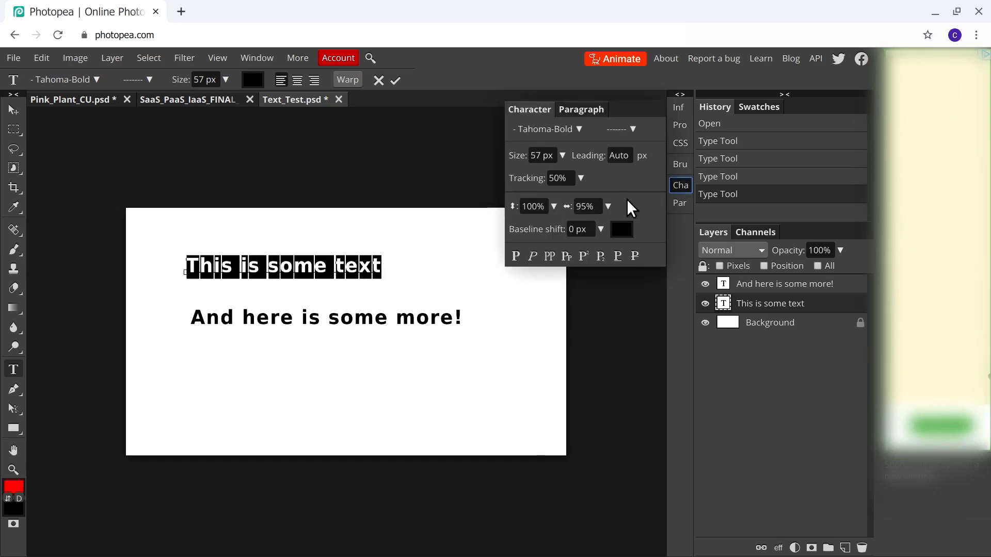
{"action": "left_click", "coordinate": [576, 129]}
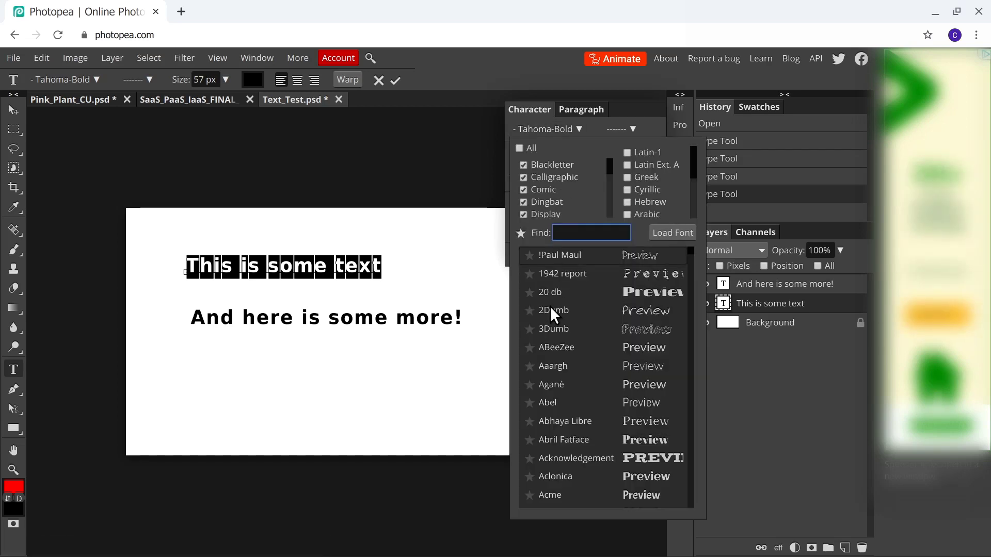
{"action": "left_click", "coordinate": [645, 124]}
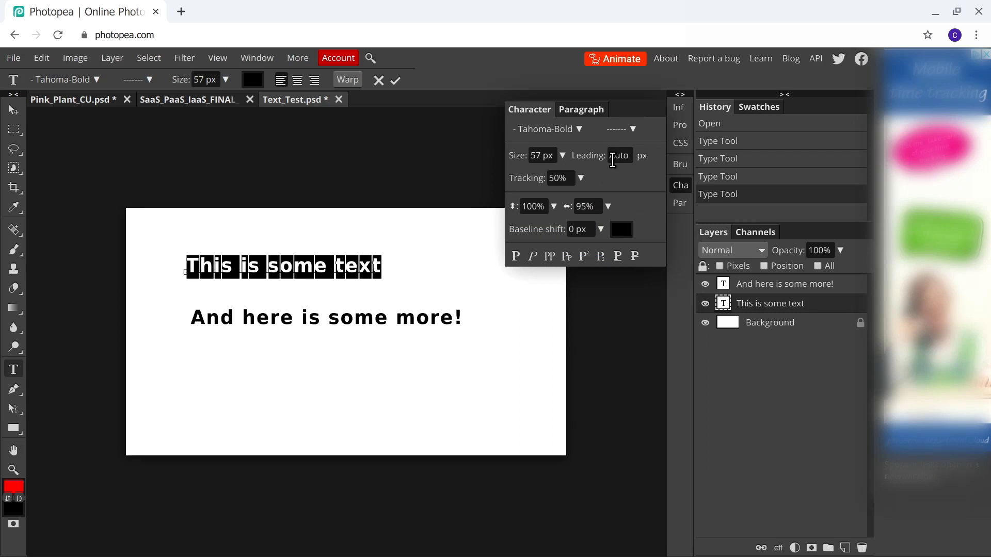
{"action": "left_click", "coordinate": [593, 114]}
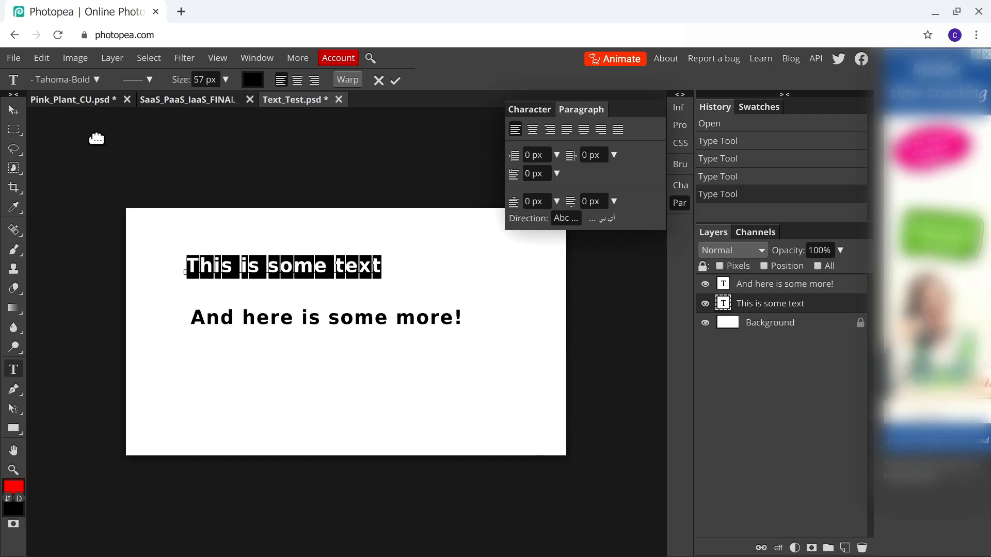
{"action": "left_click", "coordinate": [13, 110]}
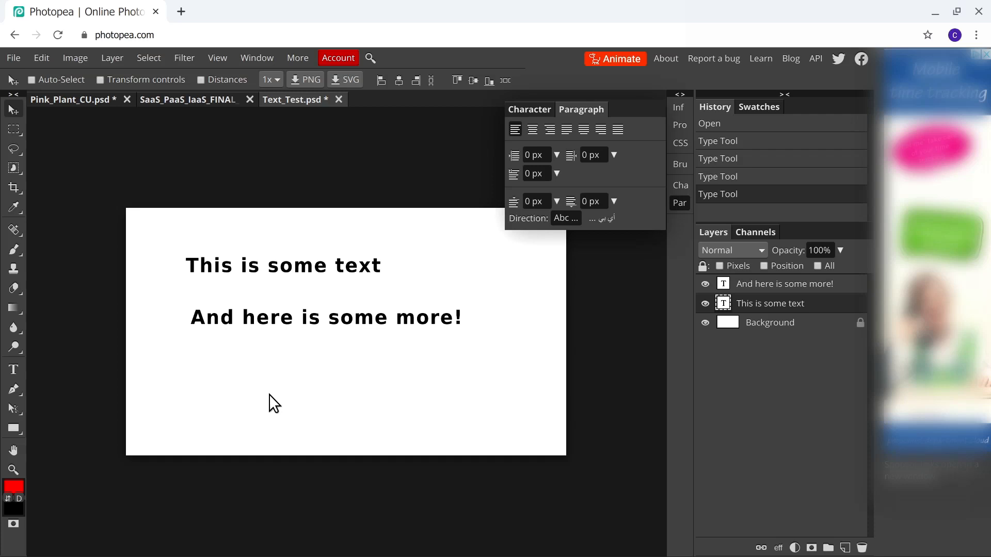
- Open Pi_4B_Plus_ACTIVE_Cooling_Table.psd from disk
{"action": "left_click", "coordinate": [198, 97]}
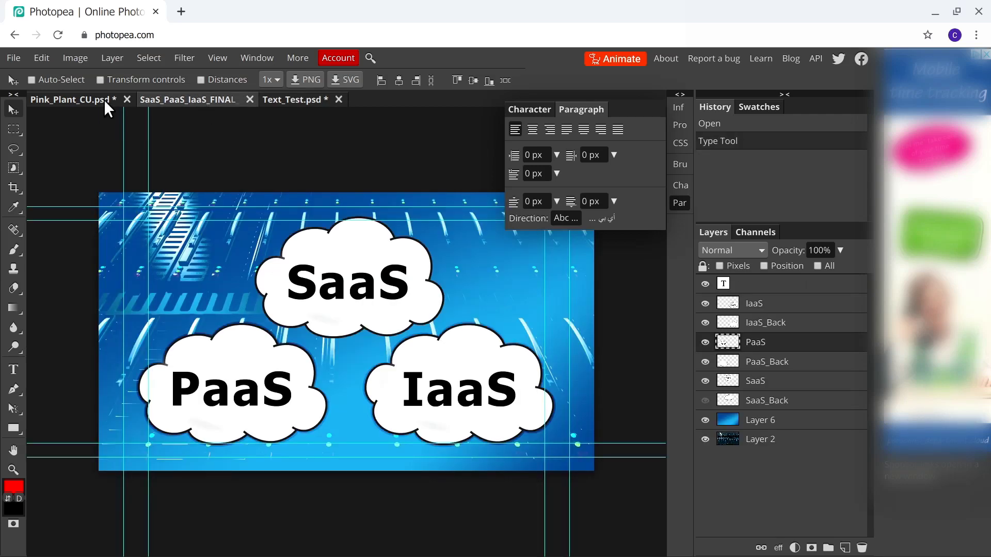
{"action": "left_click", "coordinate": [17, 58]}
{"action": "left_click", "coordinate": [31, 98]}
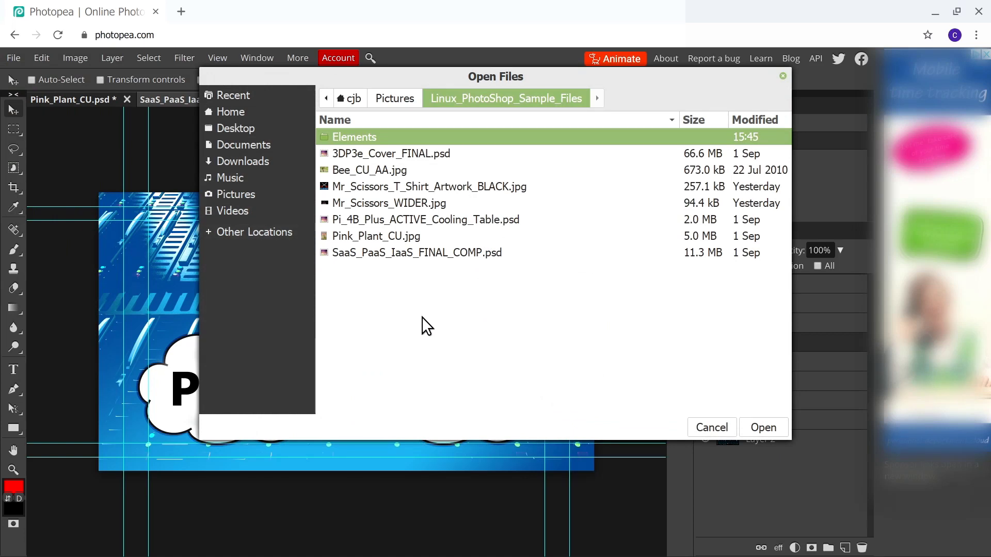
{"action": "left_click", "coordinate": [402, 221]}
{"action": "left_click", "coordinate": [745, 426]}
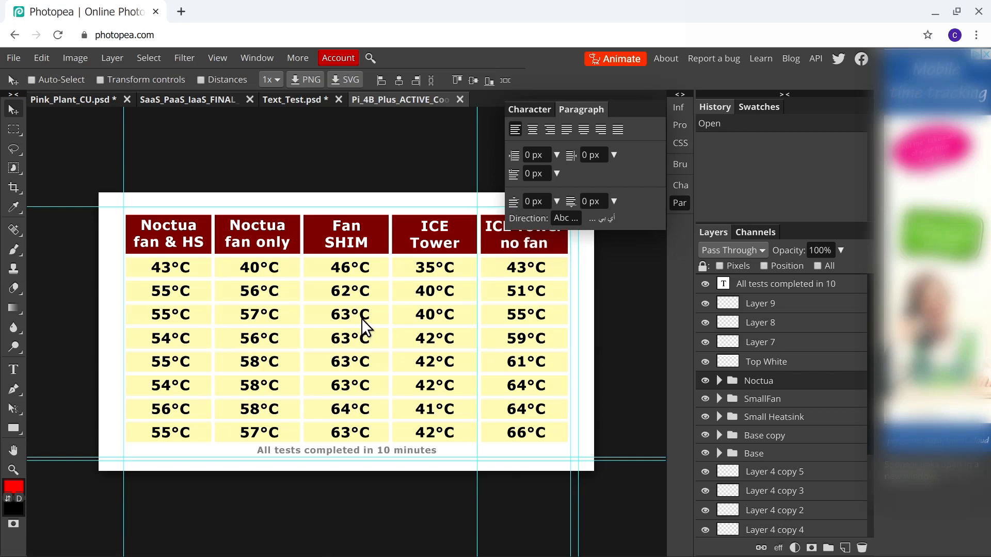
- Change the Fan SHIM 63°C reading to 78°C and commit, then glance at the File menu
{"action": "left_click", "coordinate": [14, 368]}
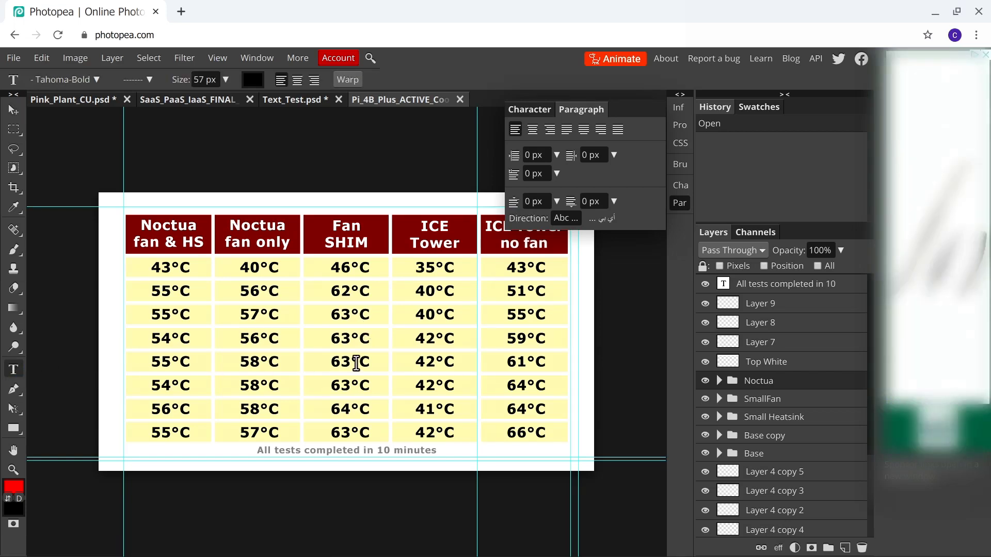
{"action": "left_click", "coordinate": [352, 341]}
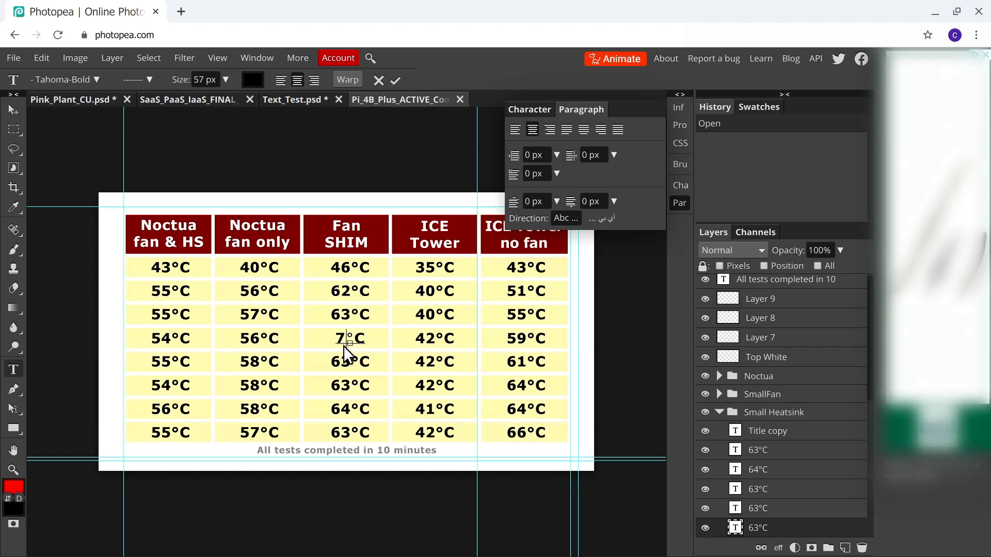
{"action": "type", "text": "78"}
{"action": "left_click", "coordinate": [14, 111]}
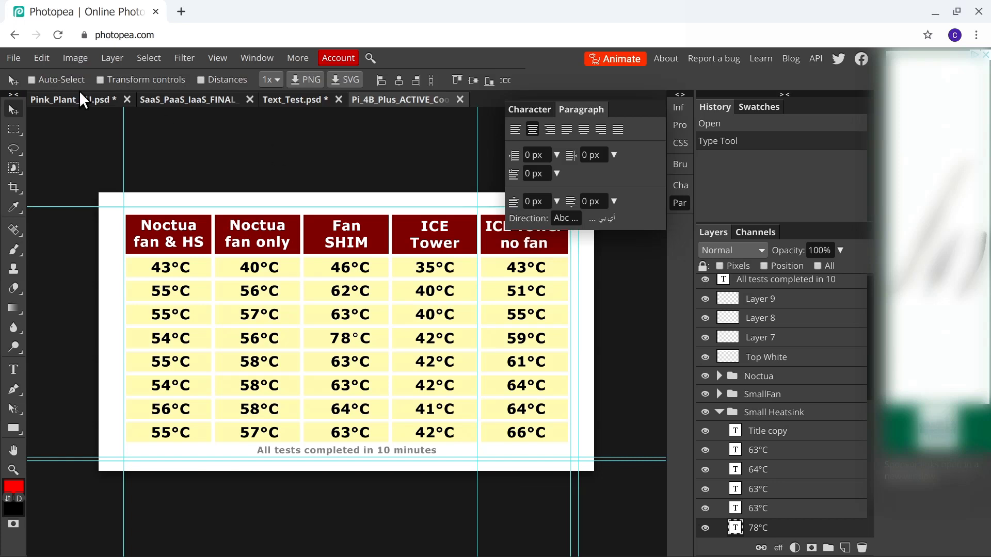
{"action": "left_click", "coordinate": [14, 58]}
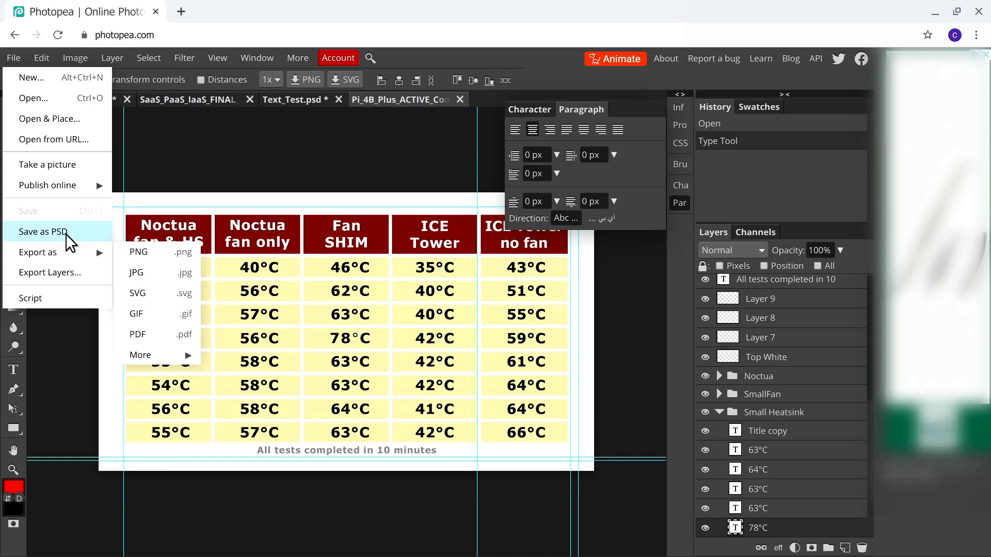
{"action": "left_click", "coordinate": [263, 143]}
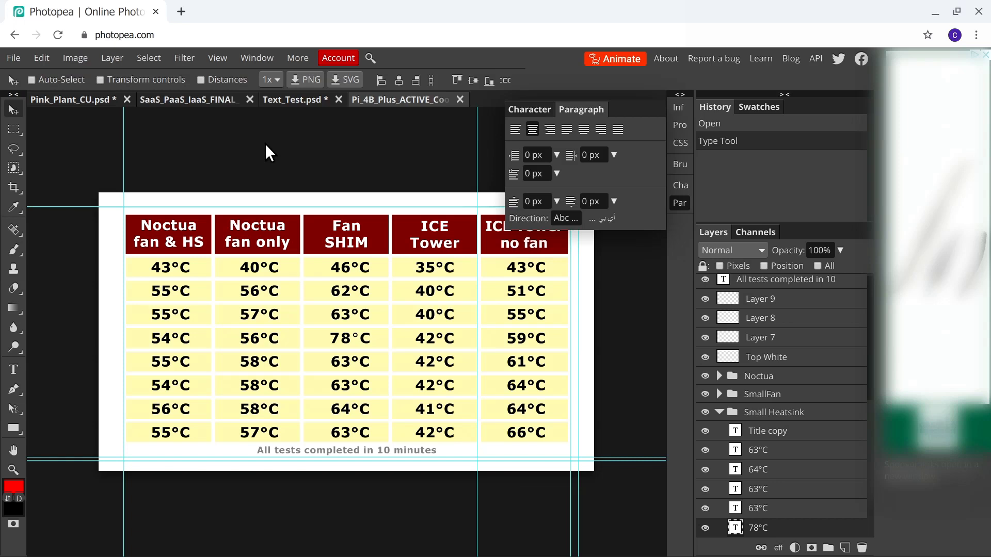
- Open 3DP3e_Cover_FINAL.psd from disk
{"action": "left_click", "coordinate": [15, 56]}
{"action": "left_click", "coordinate": [23, 93]}
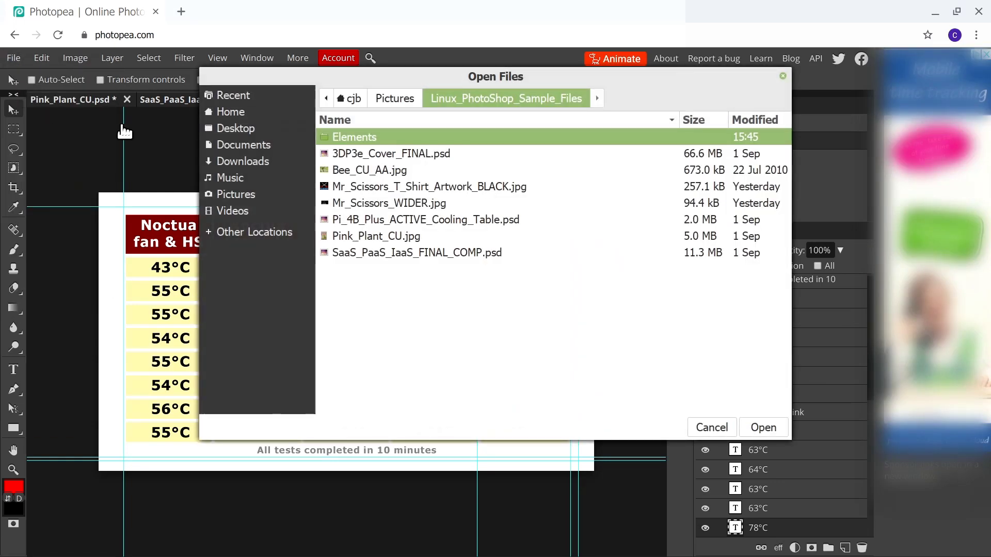
{"action": "left_click", "coordinate": [414, 153]}
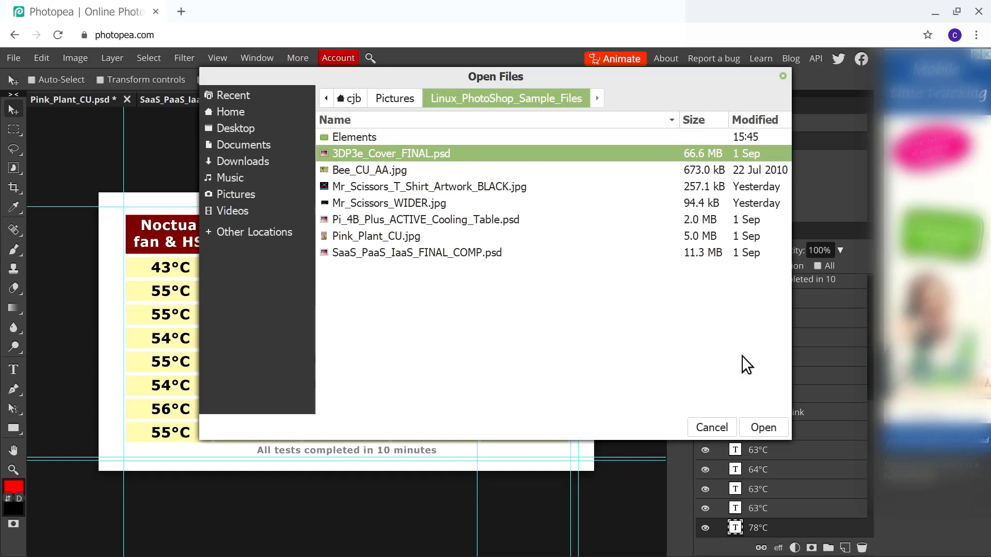
{"action": "left_click", "coordinate": [764, 427]}
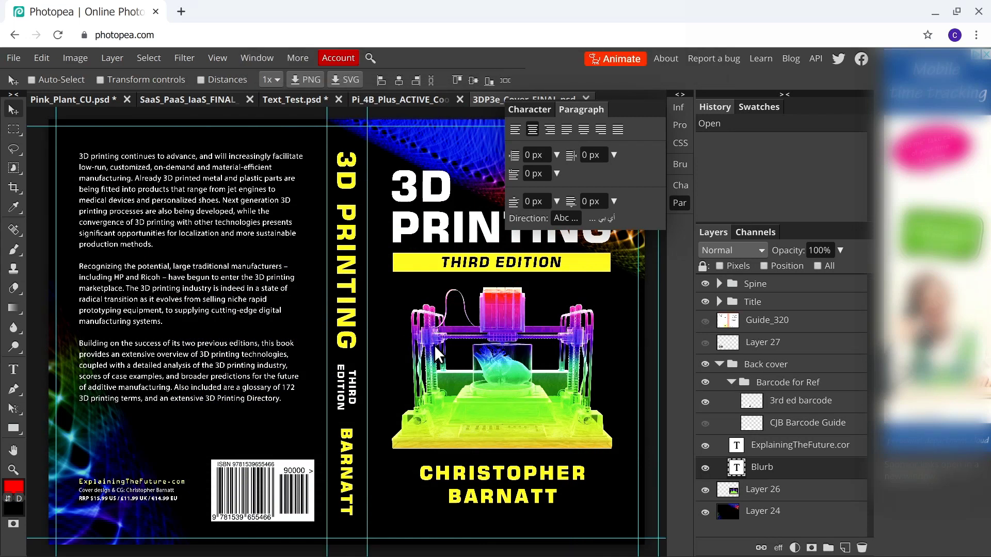
- Hide the paragraph settings and select, then deselect, the back-cover blurb text
{"action": "left_click", "coordinate": [680, 203]}
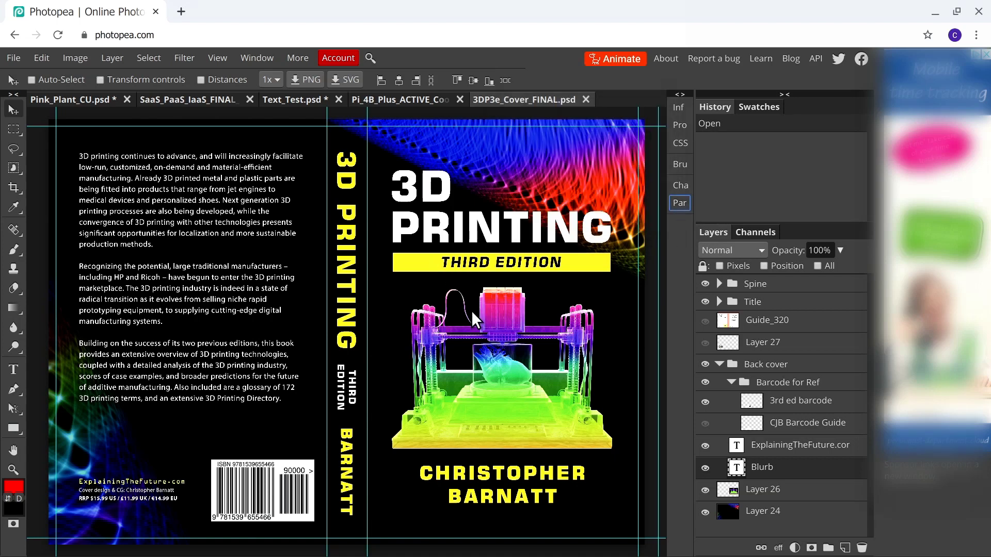
{"action": "left_click", "coordinate": [14, 370]}
{"action": "left_click_drag", "start_coordinate": [98, 159], "coordinate": [217, 382]}
{"action": "left_click", "coordinate": [236, 376]}
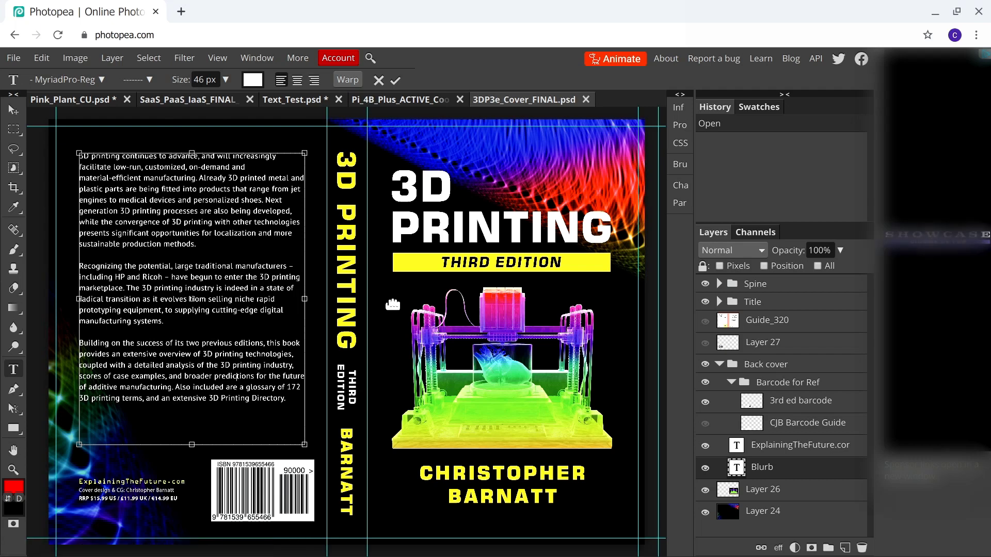
- Open the new document settings and cancel without creating anything
{"action": "left_click", "coordinate": [15, 58]}
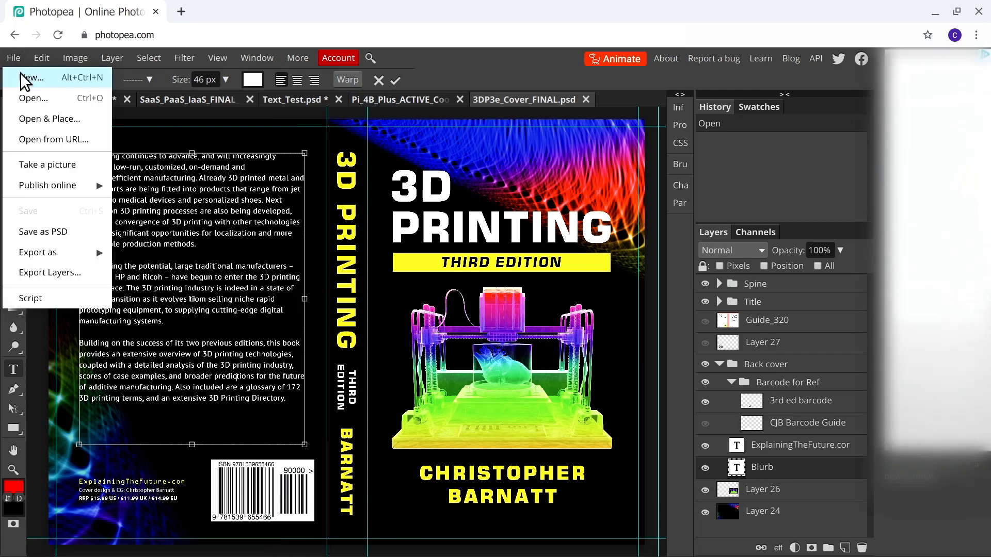
{"action": "left_click", "coordinate": [20, 73]}
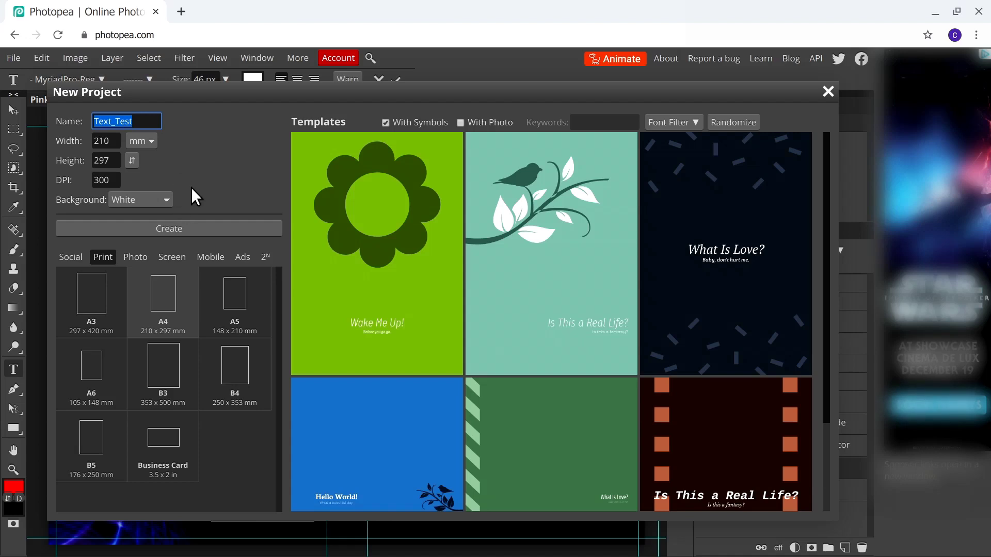
{"action": "left_click", "coordinate": [828, 92]}
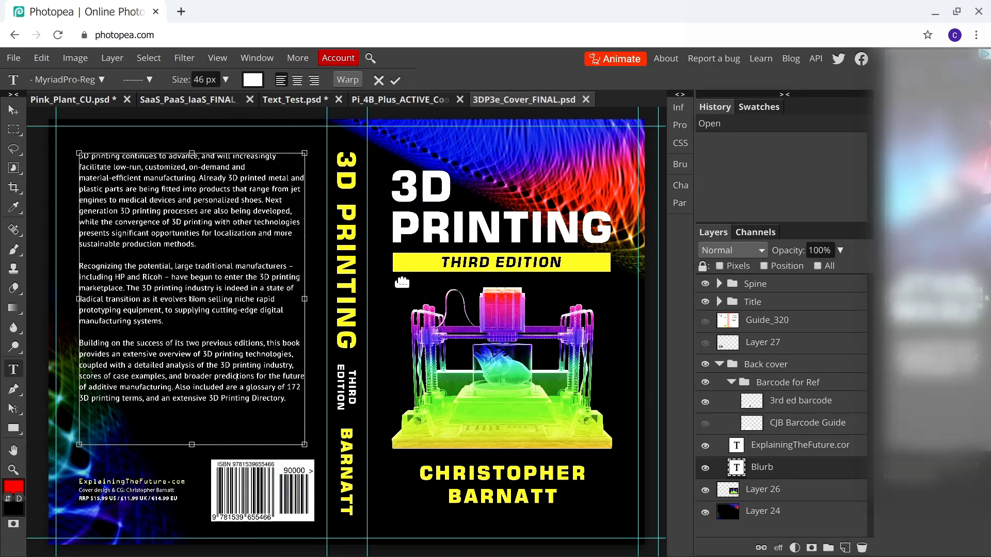